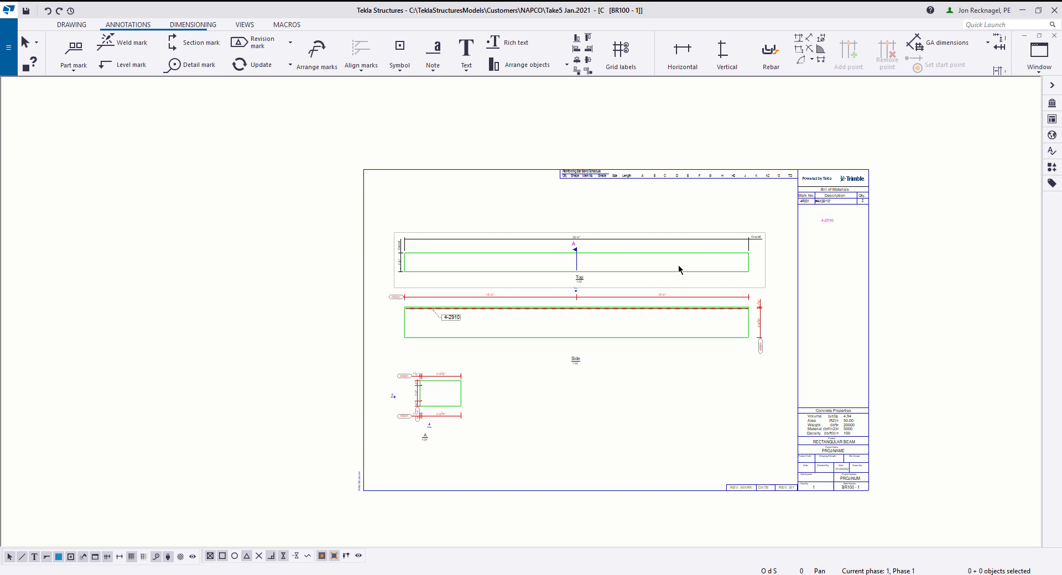
Delete the 4-2910 note on the straight rebar in the beam's side view
middle_click_drag(575, 327, 557, 330)
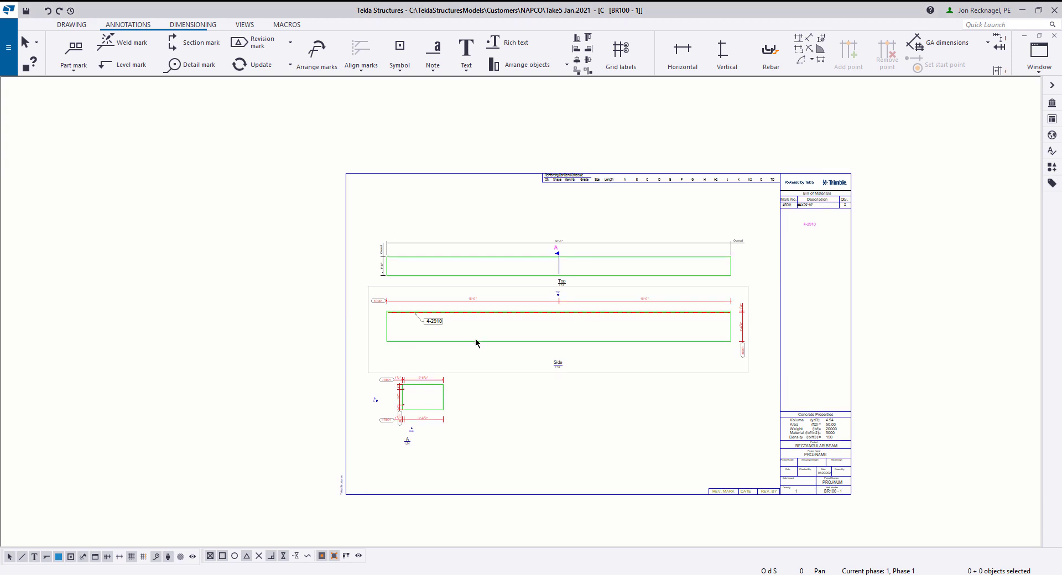
scroll(436, 328, "up", 5)
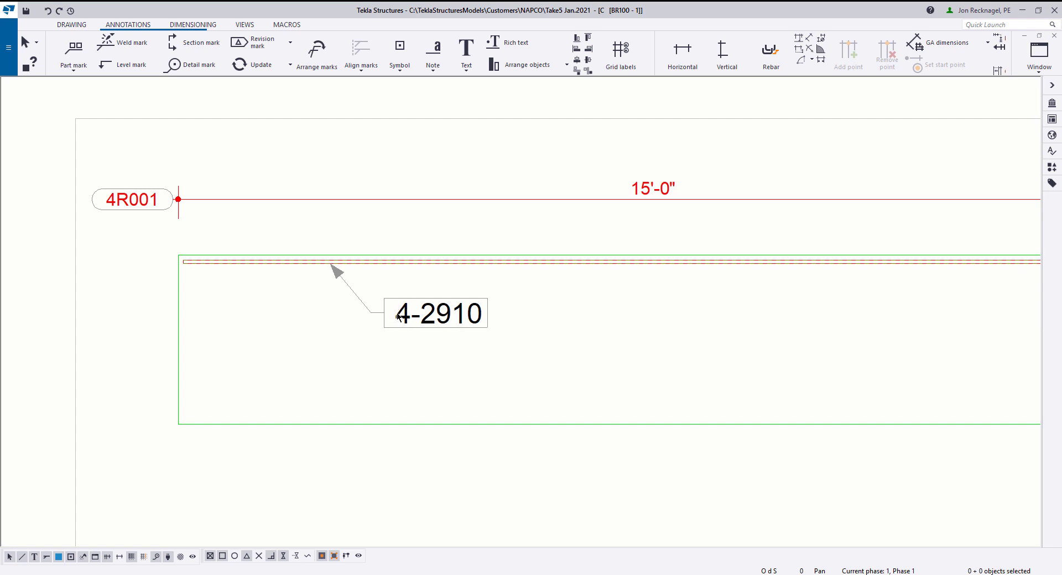
left_click(473, 323)
key("Delete")
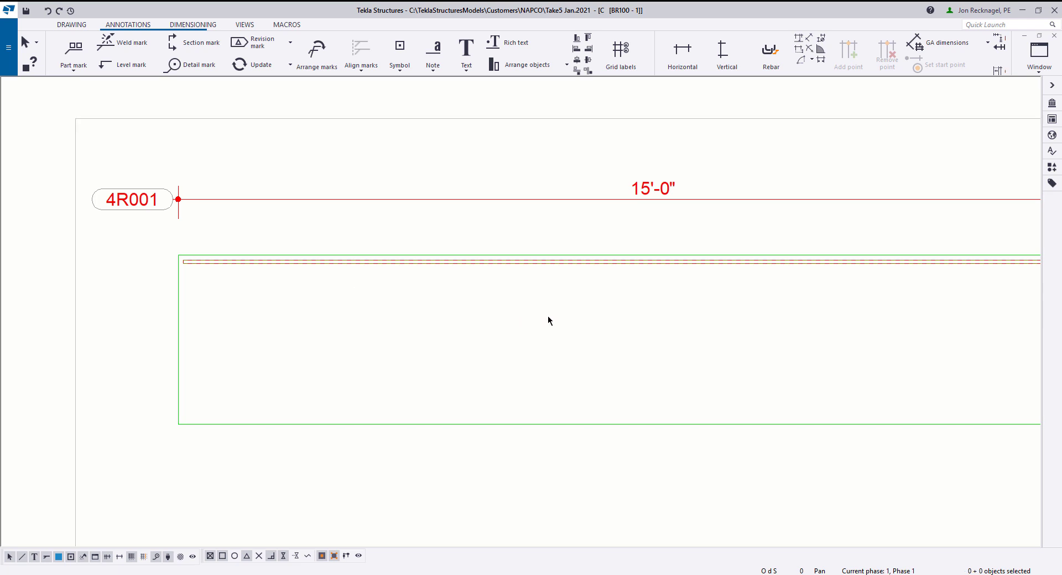
Zoom and pan to review the Bill of Materials (4R001, #4X29'-10", quantity 2) and the Top and Side views
scroll(547, 319, "down", 8)
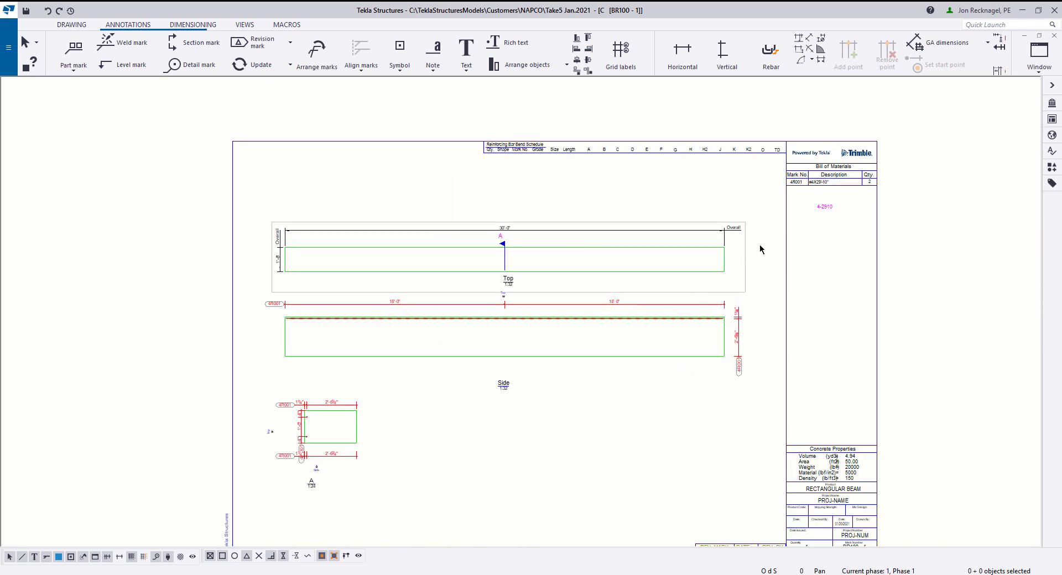
scroll(746, 260, "up", 3)
scroll(768, 230, "up", 1)
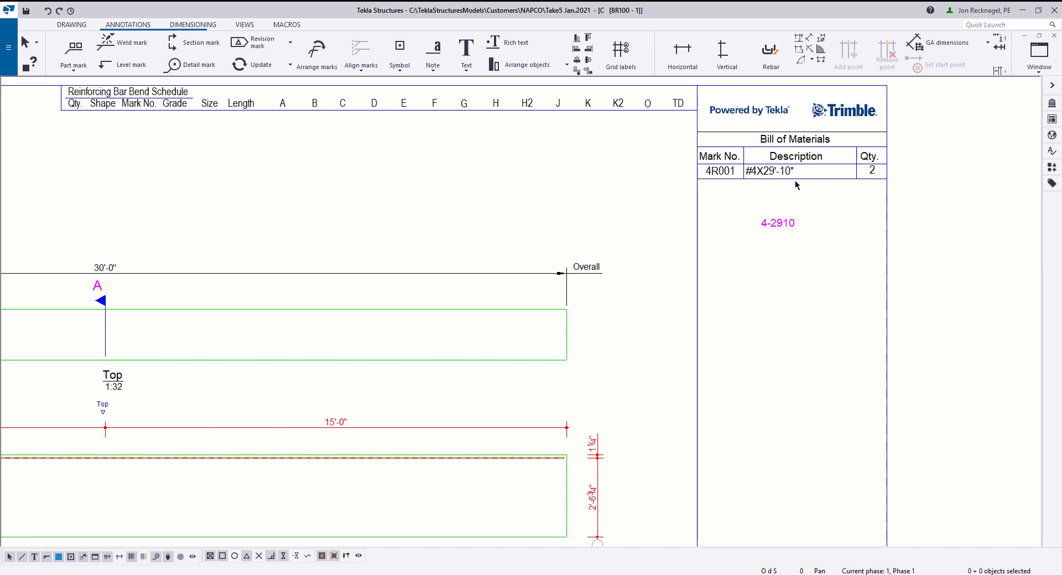
scroll(795, 183, "up", 3)
middle_click_drag(795, 183, 723, 212)
scroll(633, 200, "up", 3)
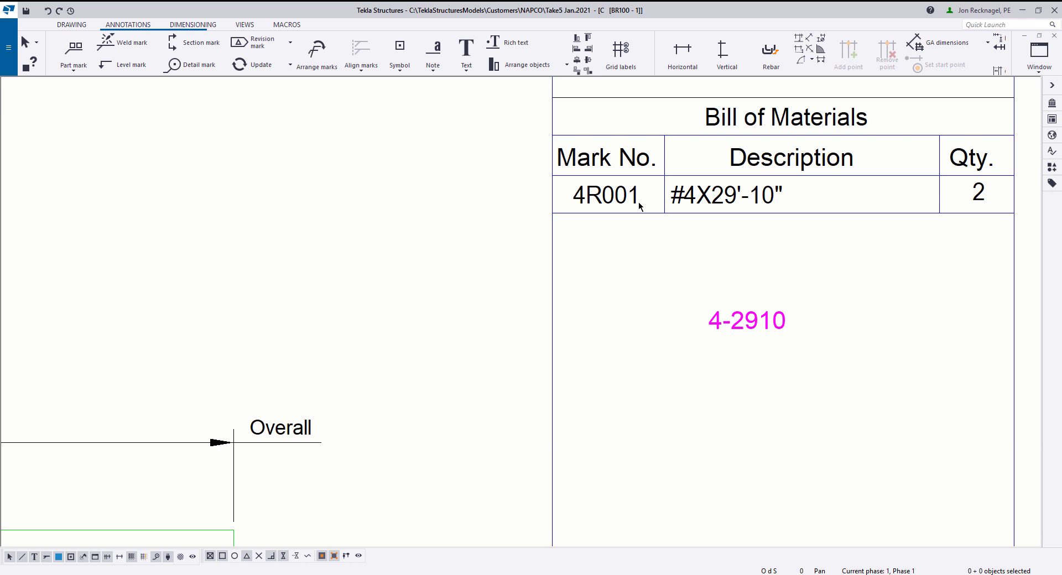
scroll(731, 334, "down", 2)
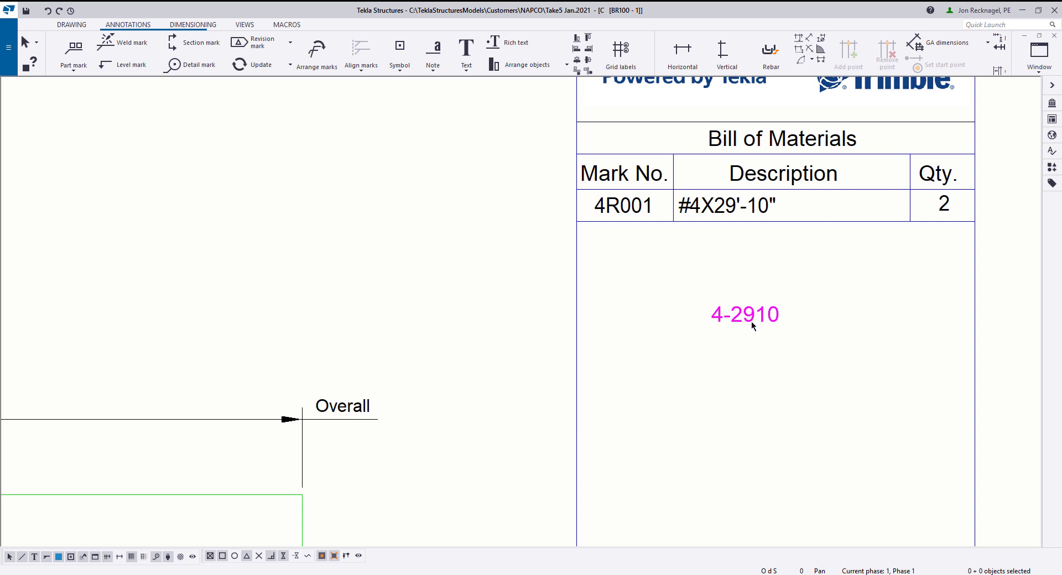
scroll(658, 343, "down", 3)
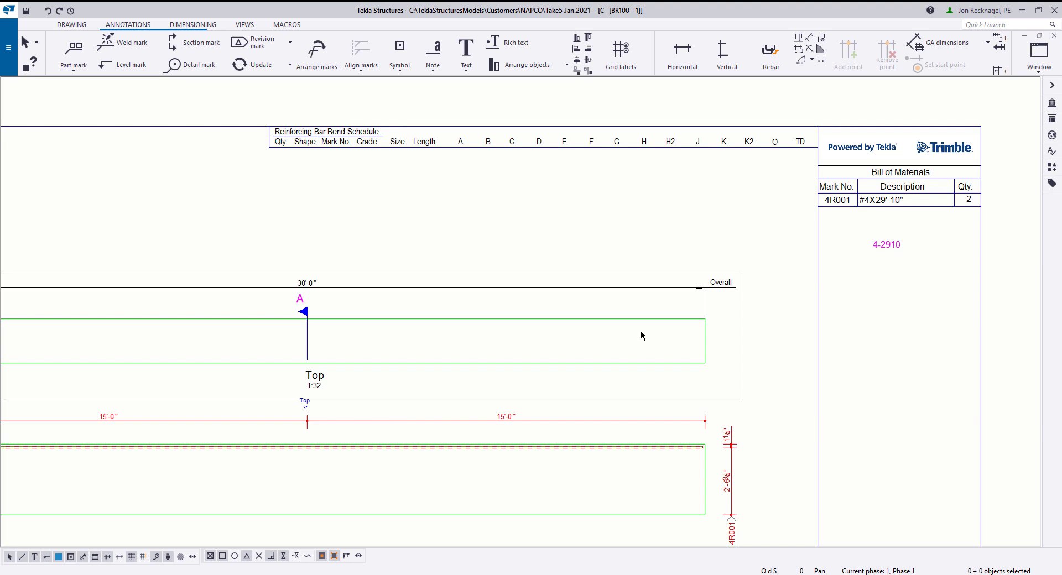
mouse_move(531, 356)
middle_mouse_down()
mouse_move(265, 360)
mouse_move(325, 370)
middle_mouse_up()
Place a new associative note on the rebar in the side view, then interrupt the command
scroll(325, 370, "up", 4)
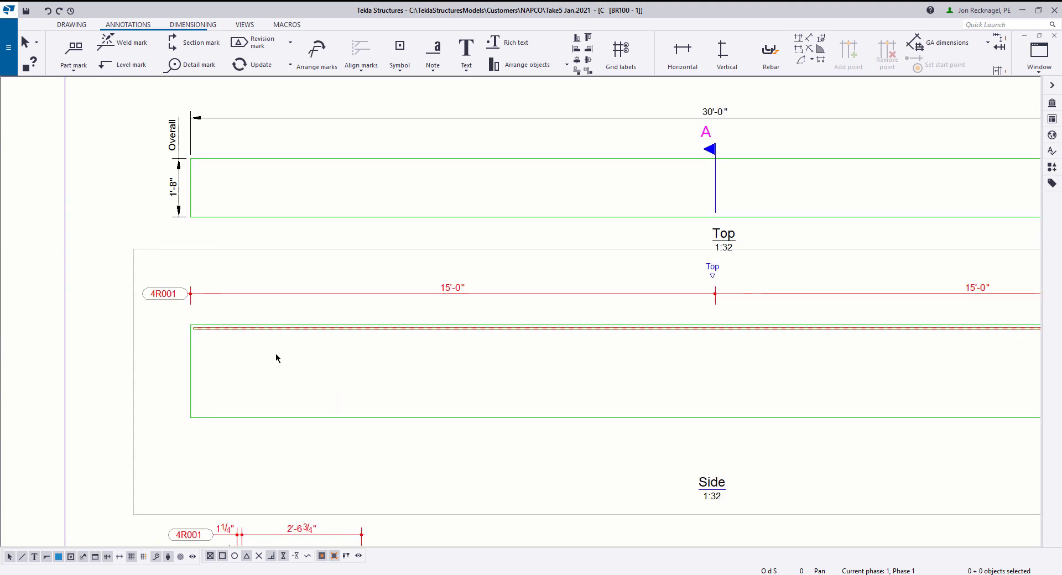
left_click(432, 58)
scroll(323, 313, "up", 2)
left_click(357, 352)
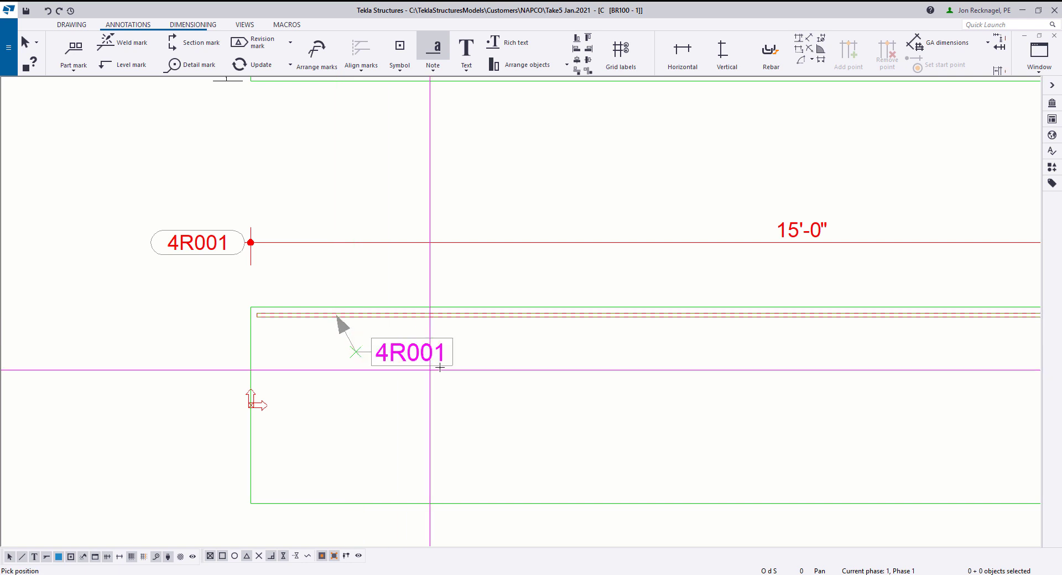
right_click(457, 370)
left_click(481, 375)
In the 4R001 note's properties, remove the Position element and select Template
scroll(411, 360, "up", 1)
double_click(411, 360)
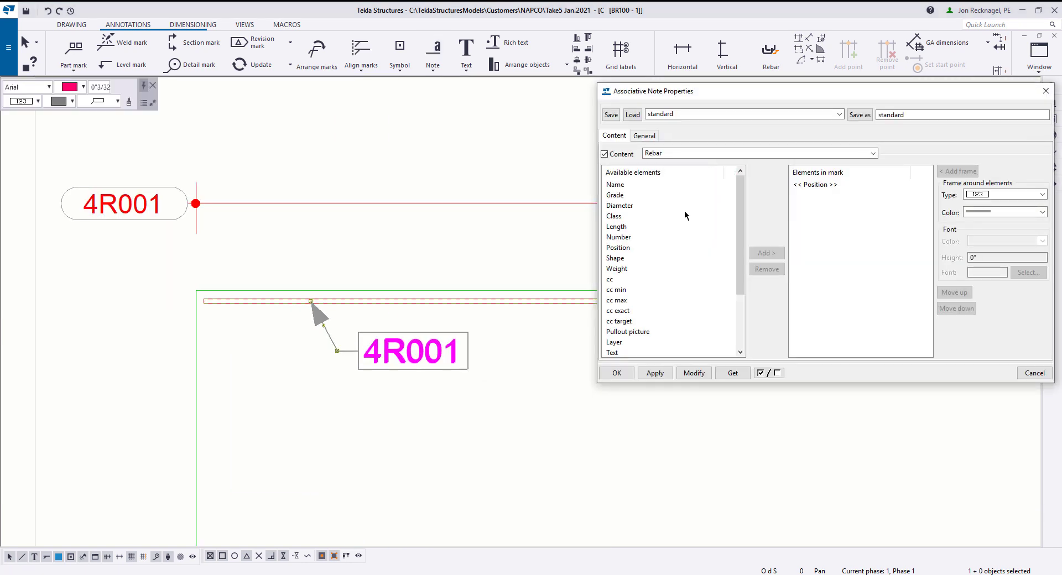
left_click(819, 185)
left_click(766, 270)
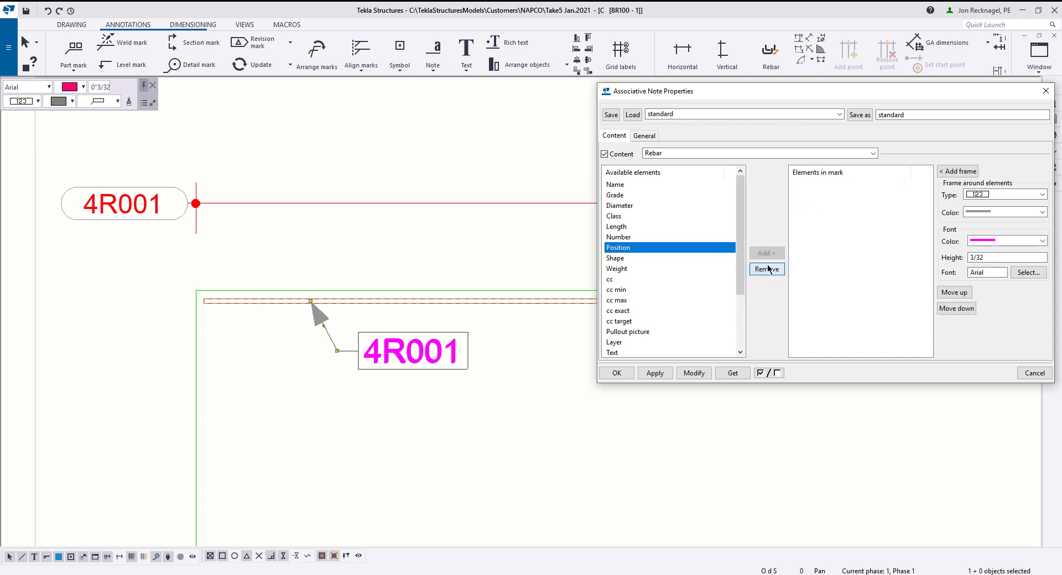
scroll(683, 246, "down", 3)
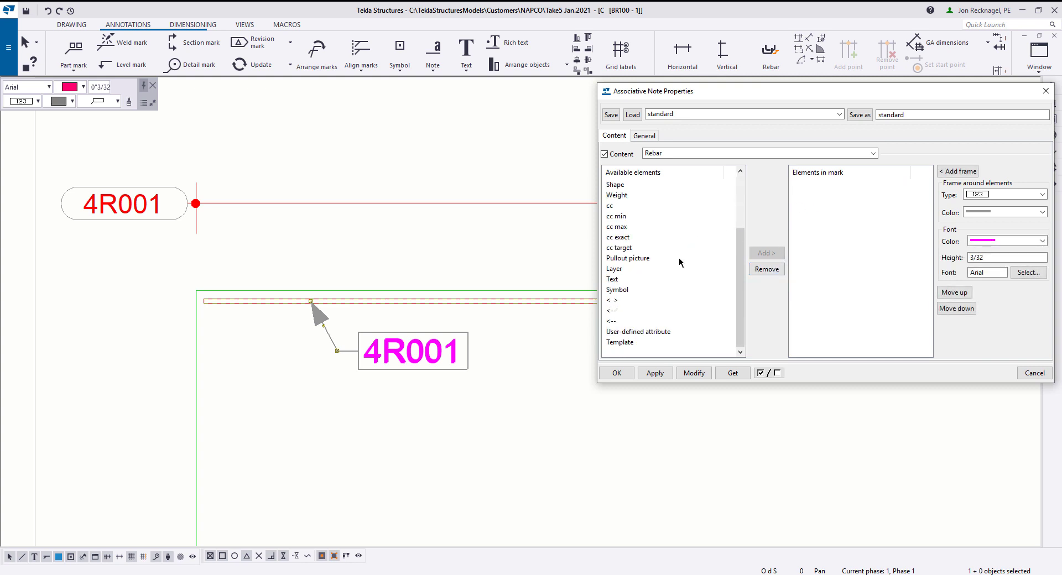
left_click(627, 343)
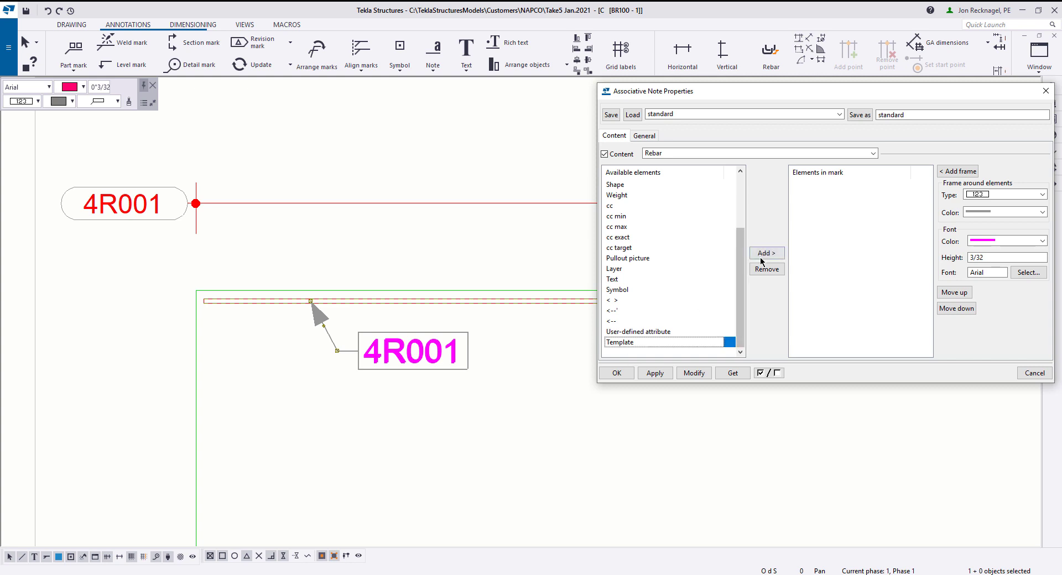
Add the CU_Reinforcement STR Mark template as the note's content and open it for editing
left_click(766, 253)
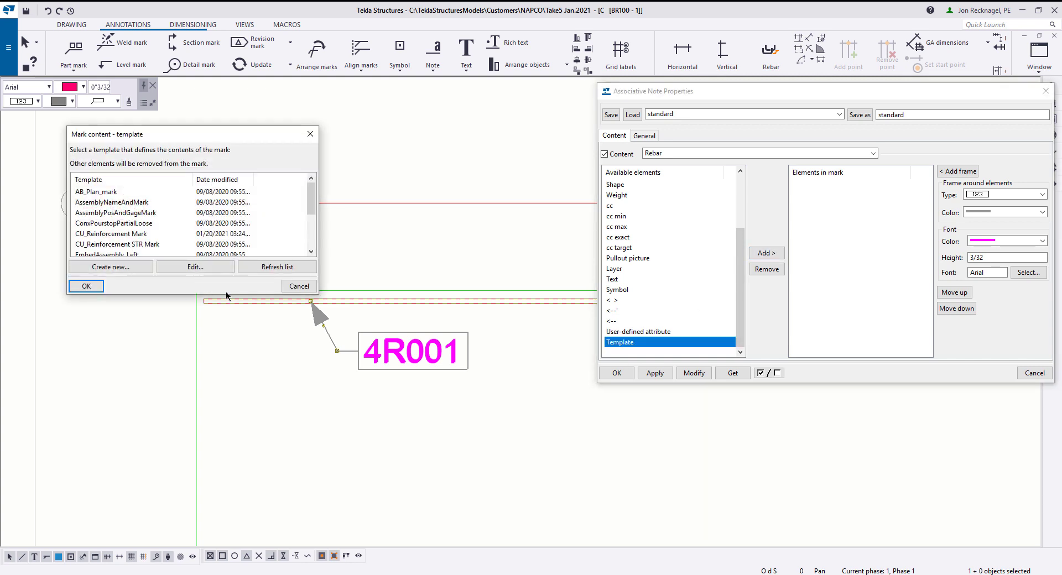
left_click_drag(231, 138, 279, 100)
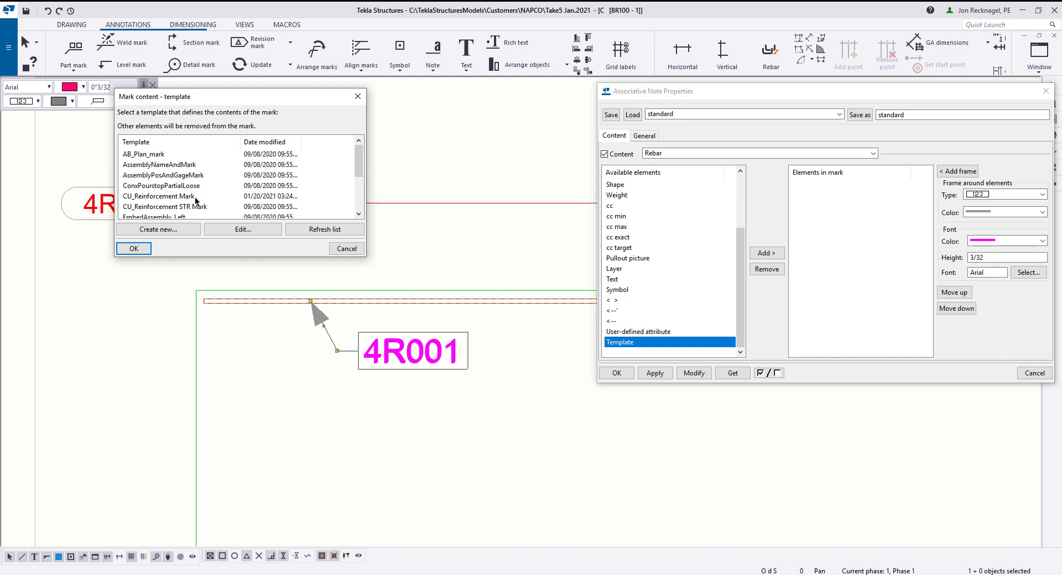
left_click(141, 208)
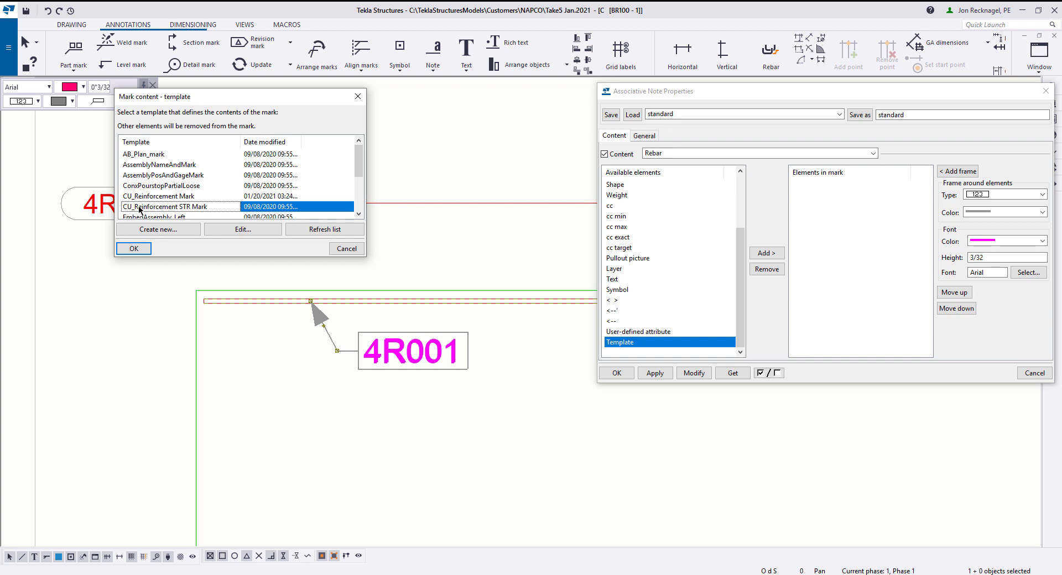
double_click(195, 207)
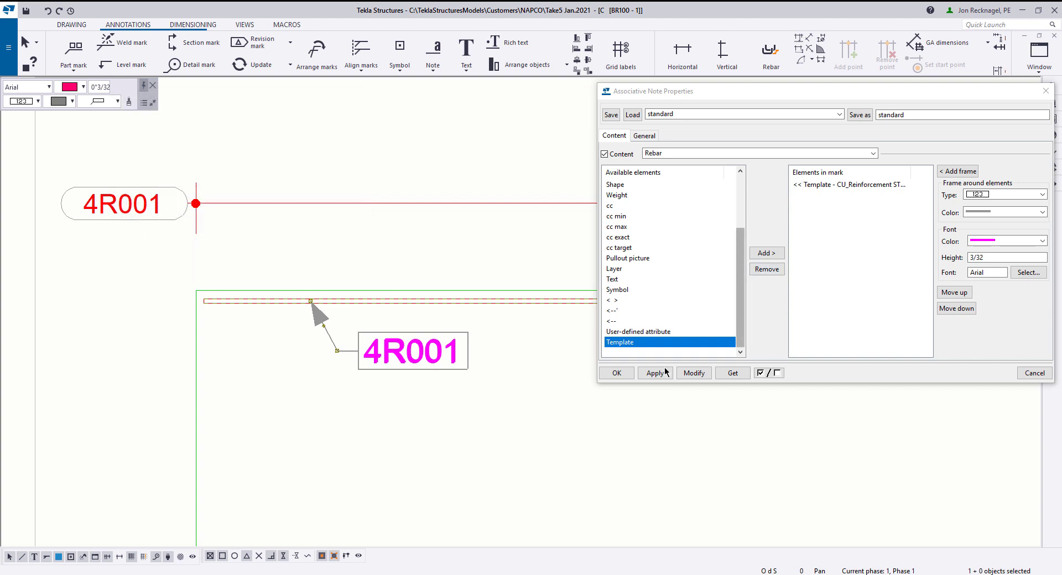
double_click(845, 188)
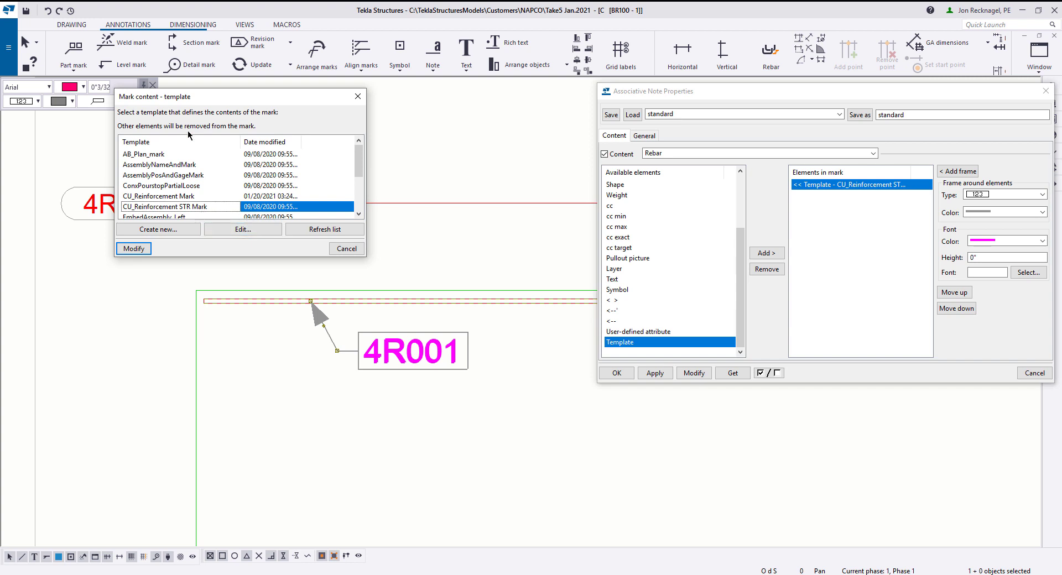
left_click(247, 231)
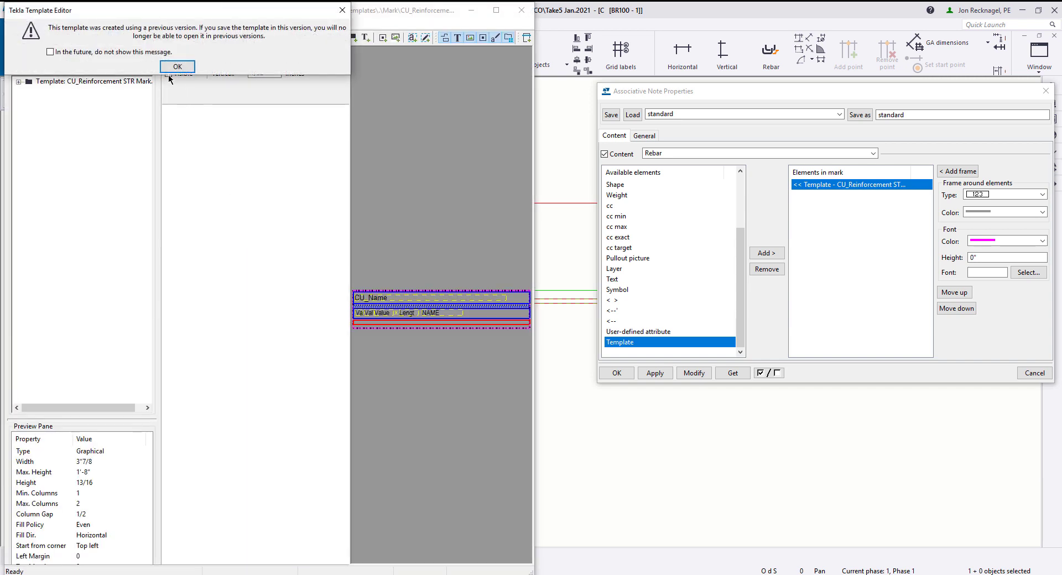
Dock the Template Editor beside Tekla Structures and delete the Footer and PART rows
left_click(178, 66)
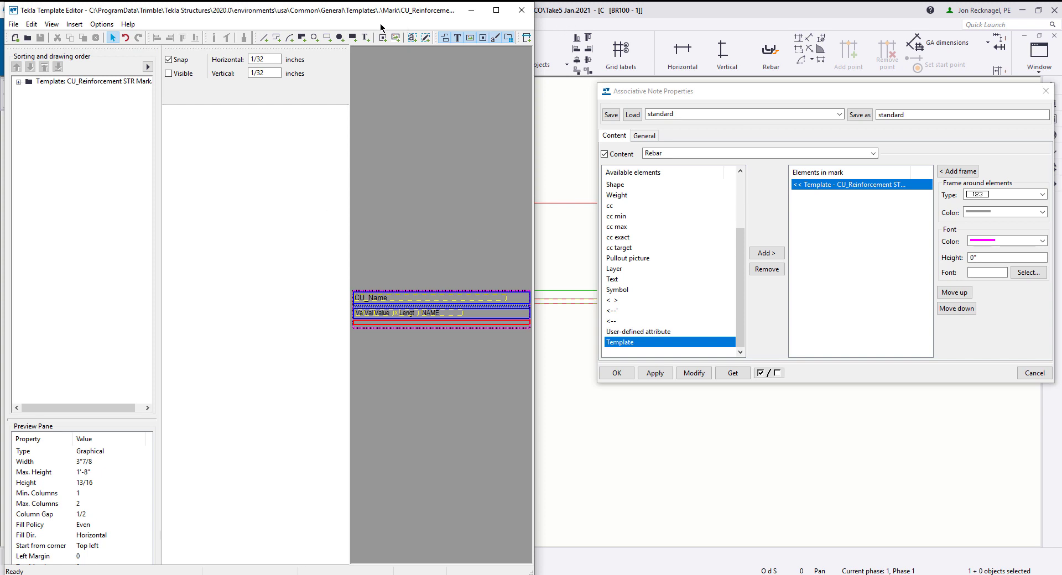
left_click_drag(461, 16, 1, 17)
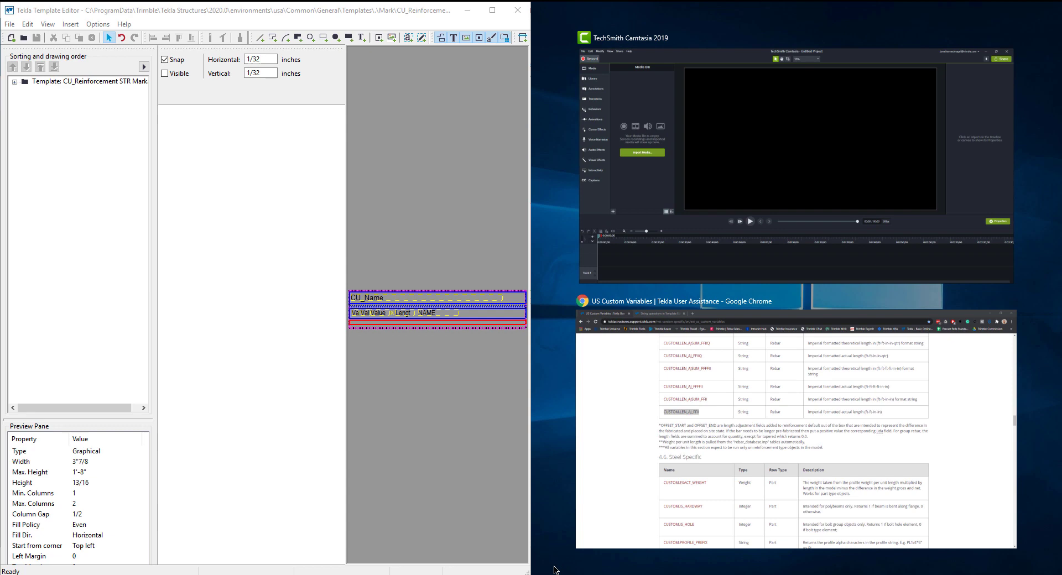
left_click(564, 439)
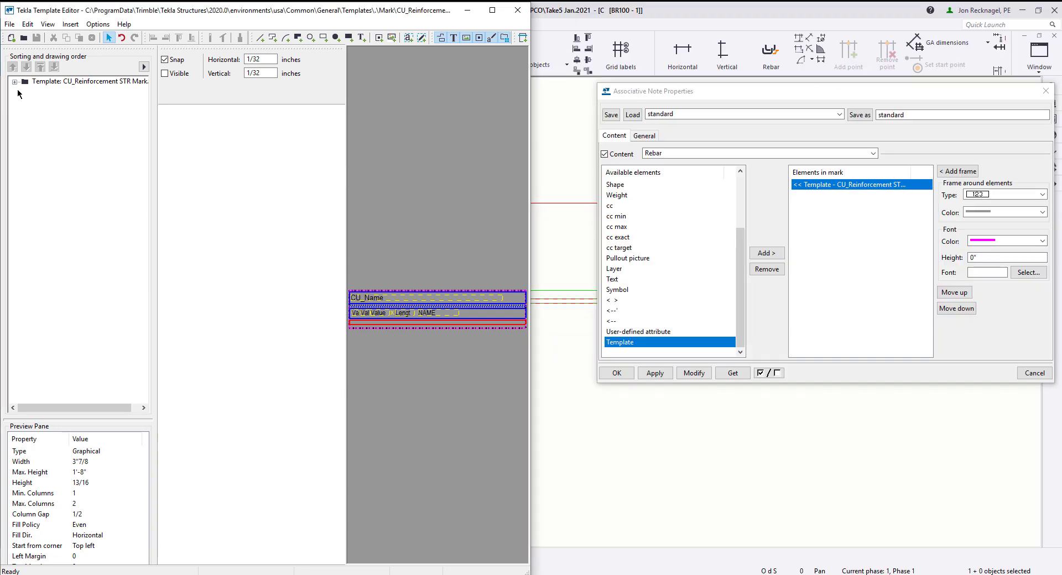
left_click(15, 81)
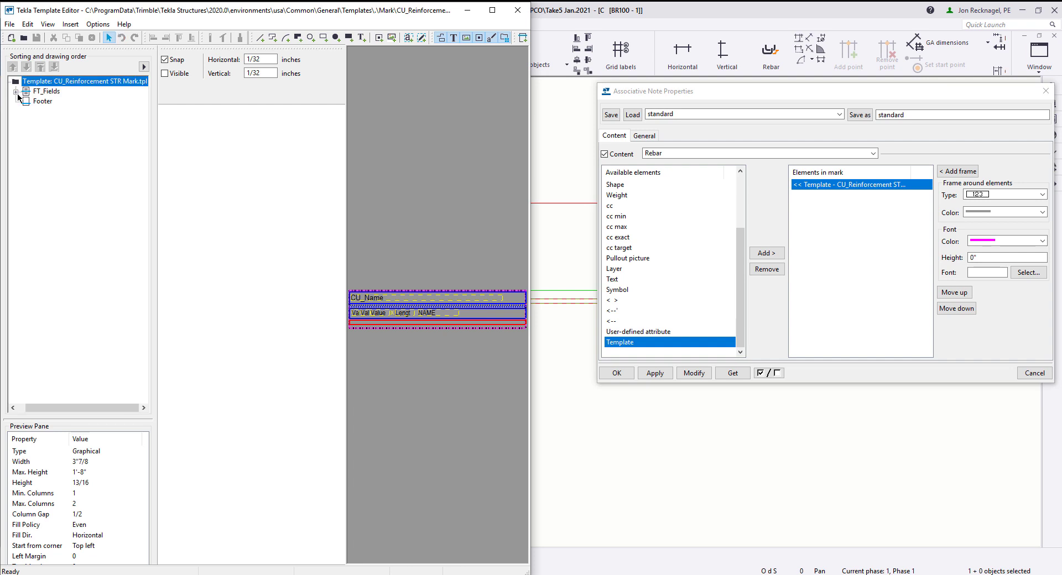
left_click(16, 92)
left_click(45, 122)
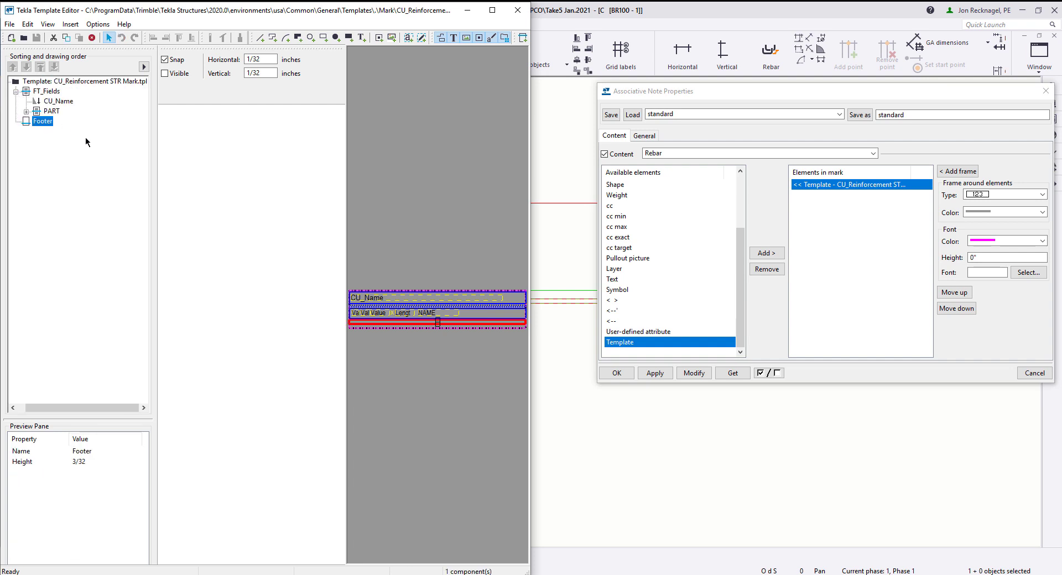
key("Delete")
left_click(52, 111)
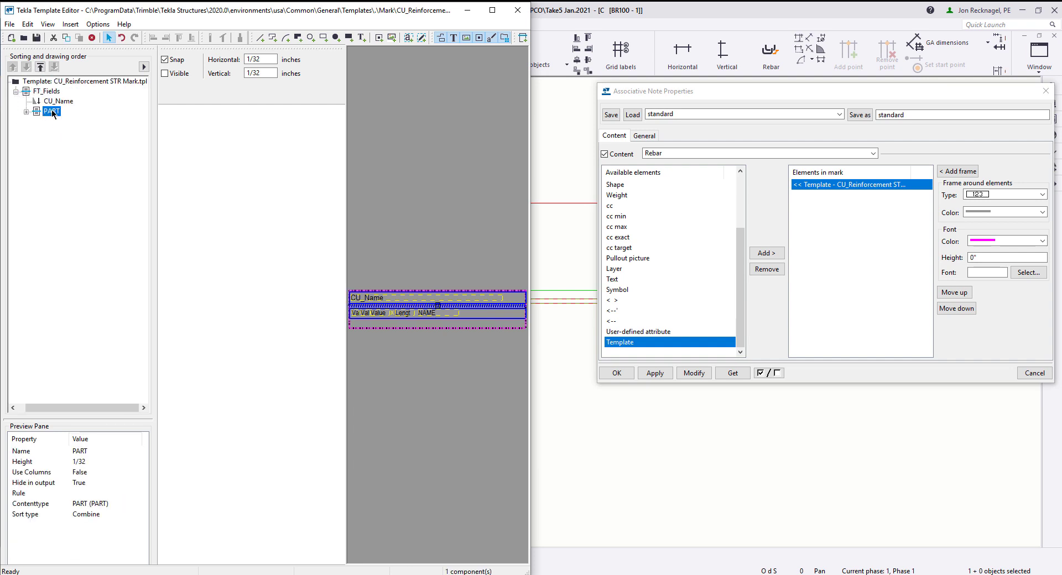
key("Delete")
Make the FT_Fields row a REBAR row named Rebar, then select the CU_Name value field
double_click(48, 91)
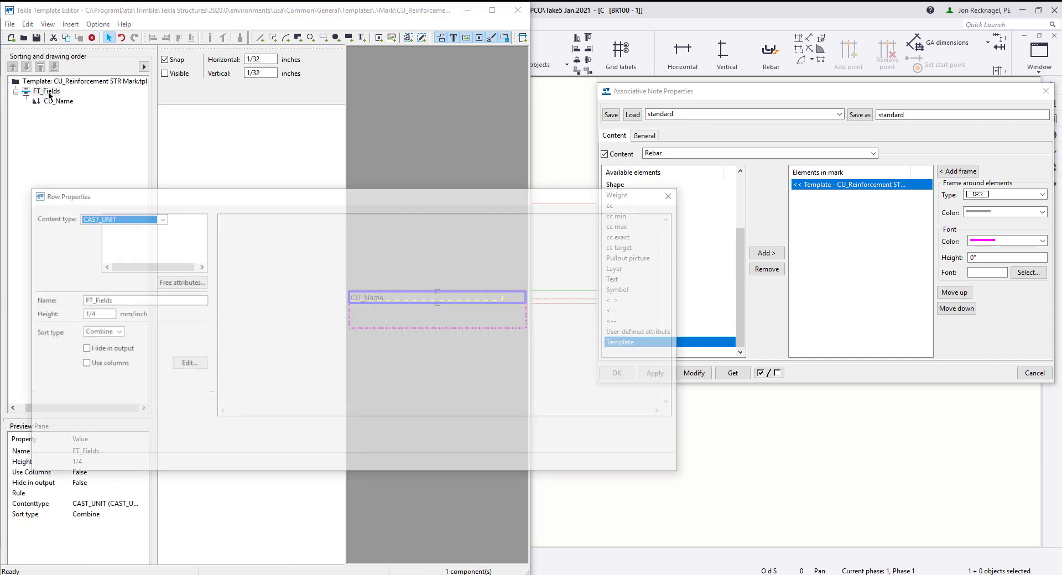
left_click(135, 218)
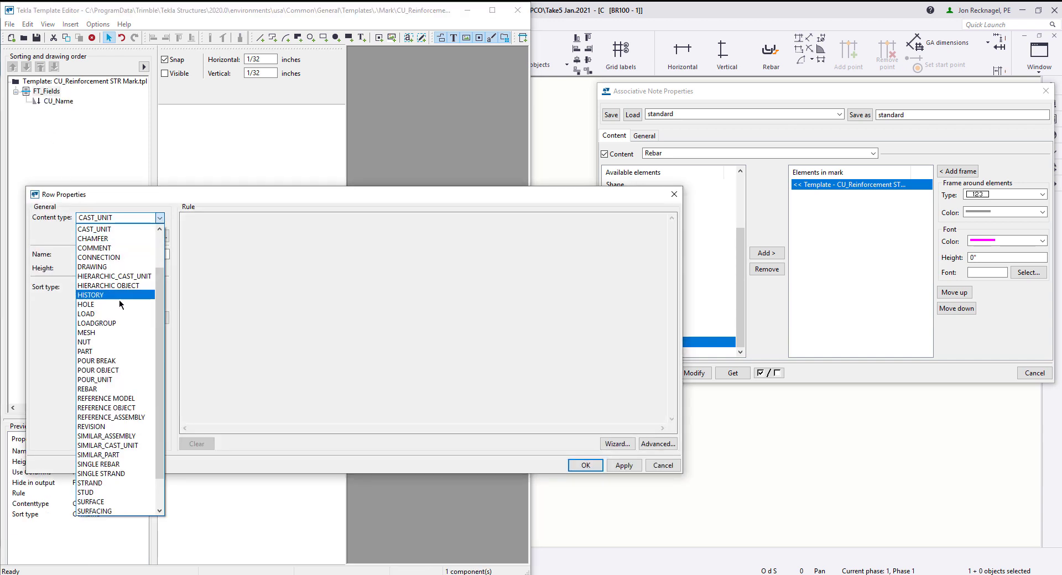
left_click(88, 388)
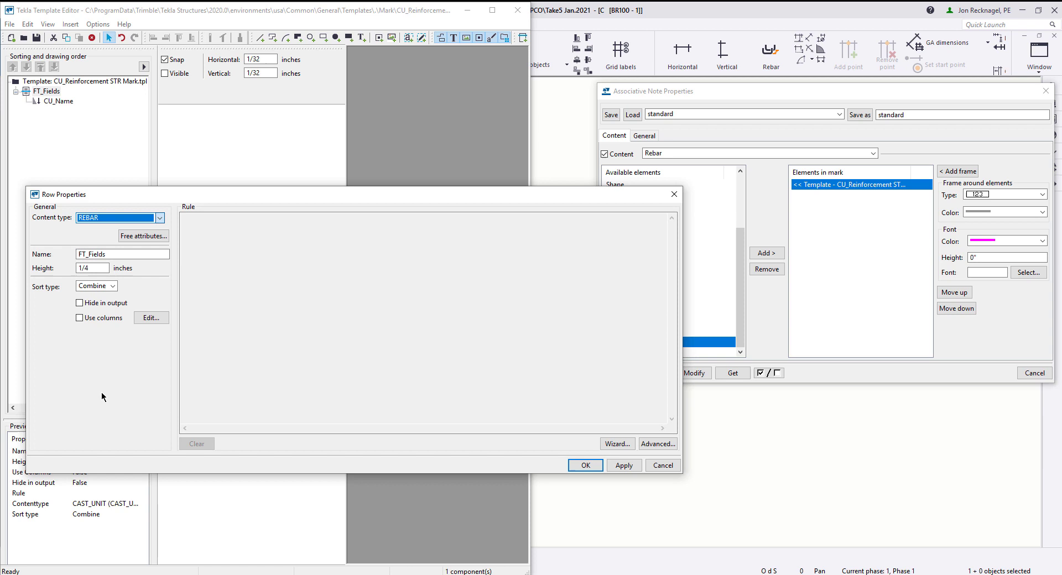
key("Tab")
type("Re")
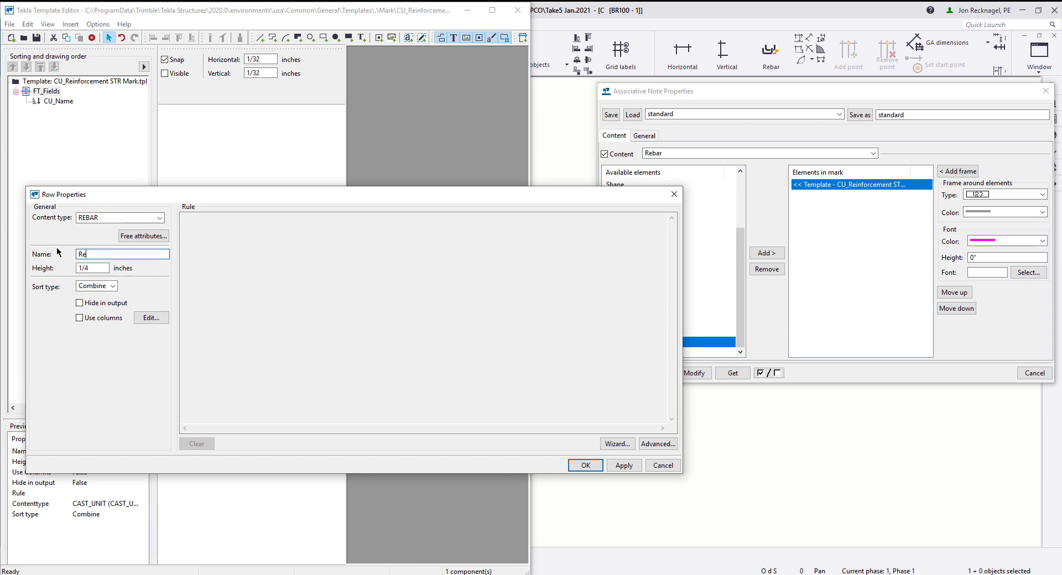
type("bar")
left_click(578, 465)
left_click(58, 102)
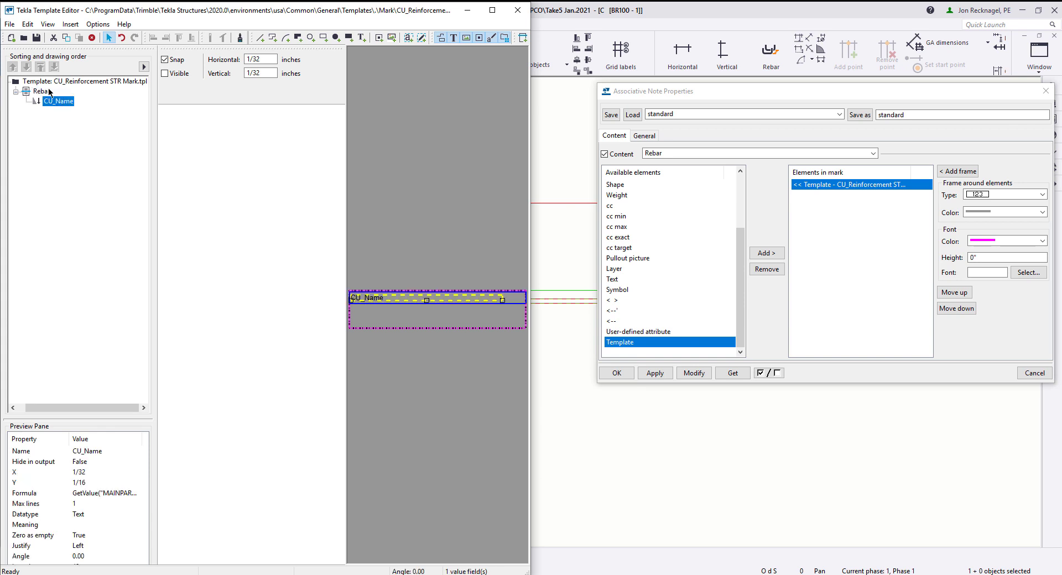
middle_click_drag(396, 271, 398, 227)
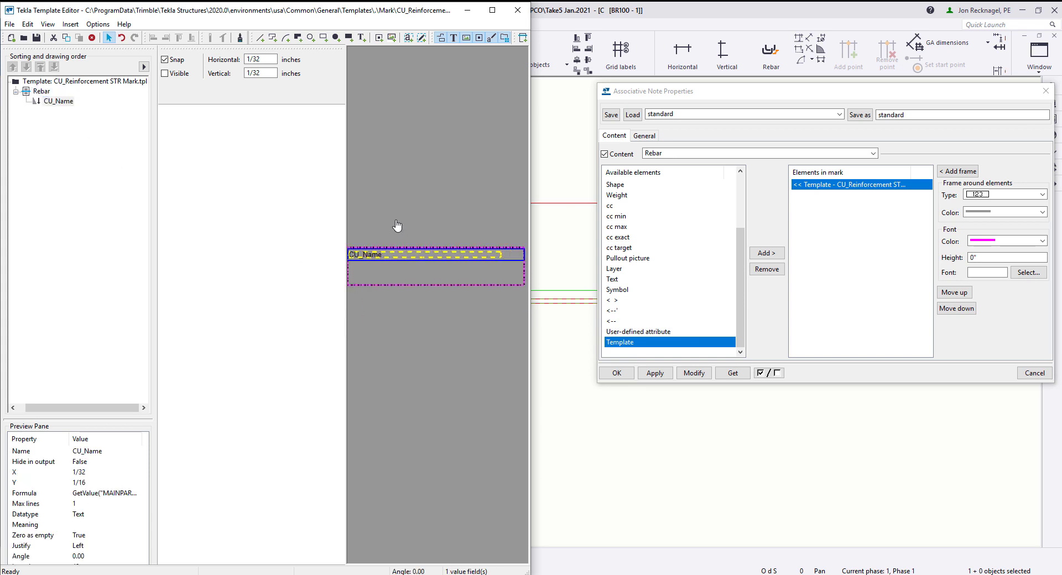
scroll(376, 249, "up", 3)
Open the CU_Name field's properties and move the dialog aside to read its GetValue("MAINPART.NAME") formula
double_click(376, 249)
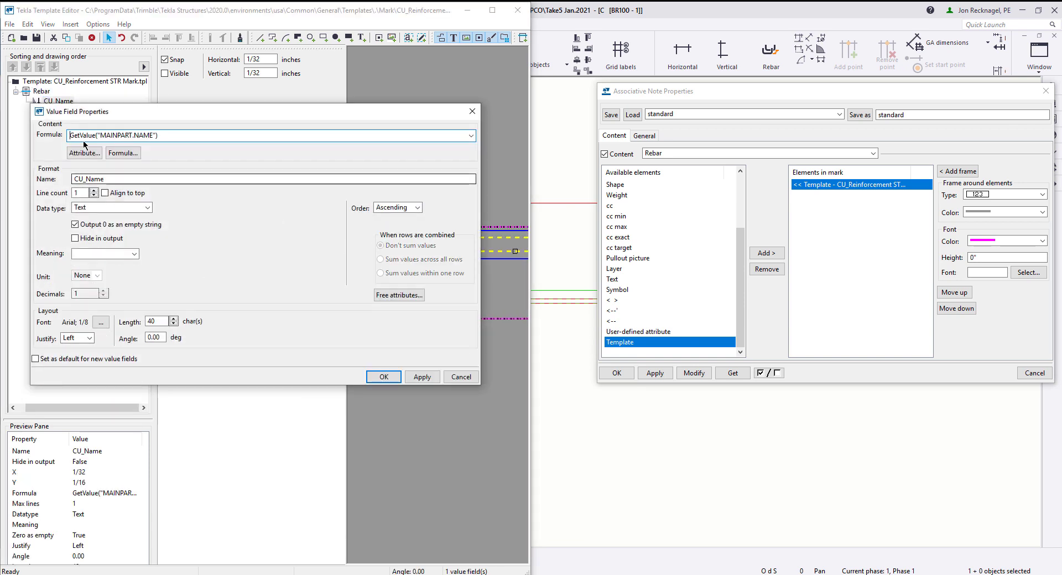
left_click_drag(155, 105, 202, 86)
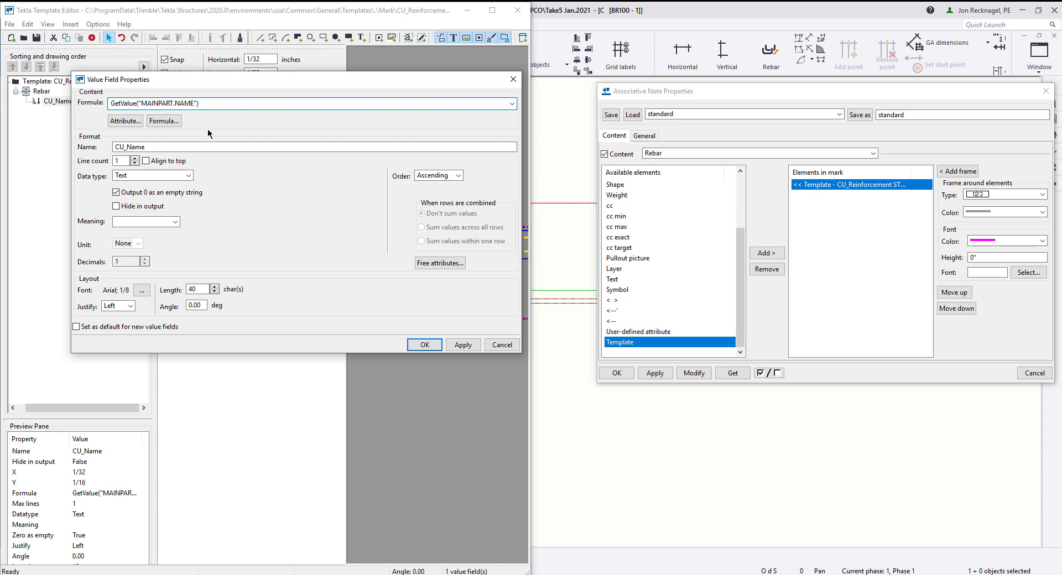
Switch to the US Custom Variables help page and scroll to the 4.5 Rebar Specific section
key("alt+Tab")
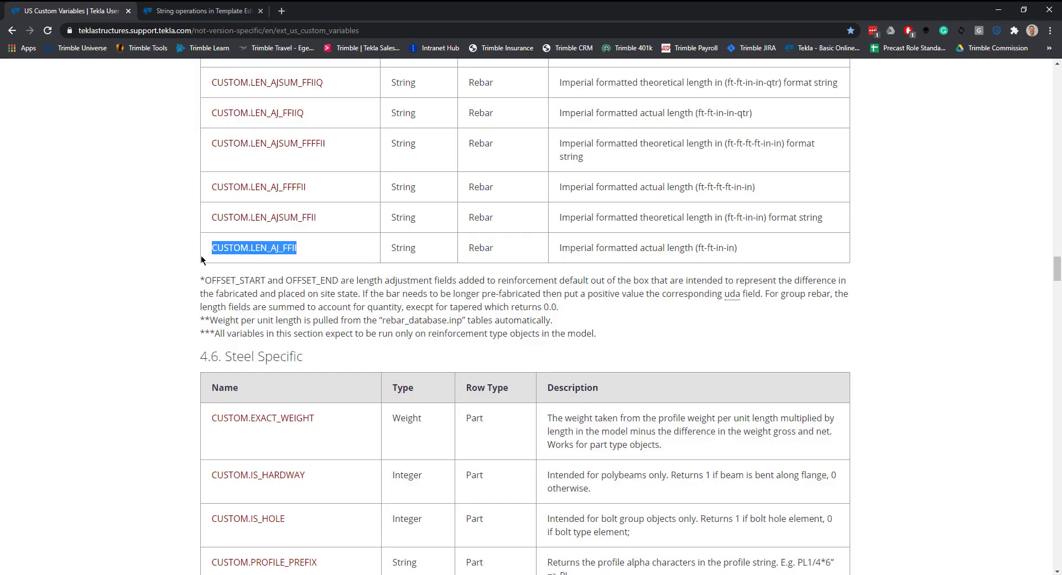
left_click_drag(1056, 269, 1057, 78)
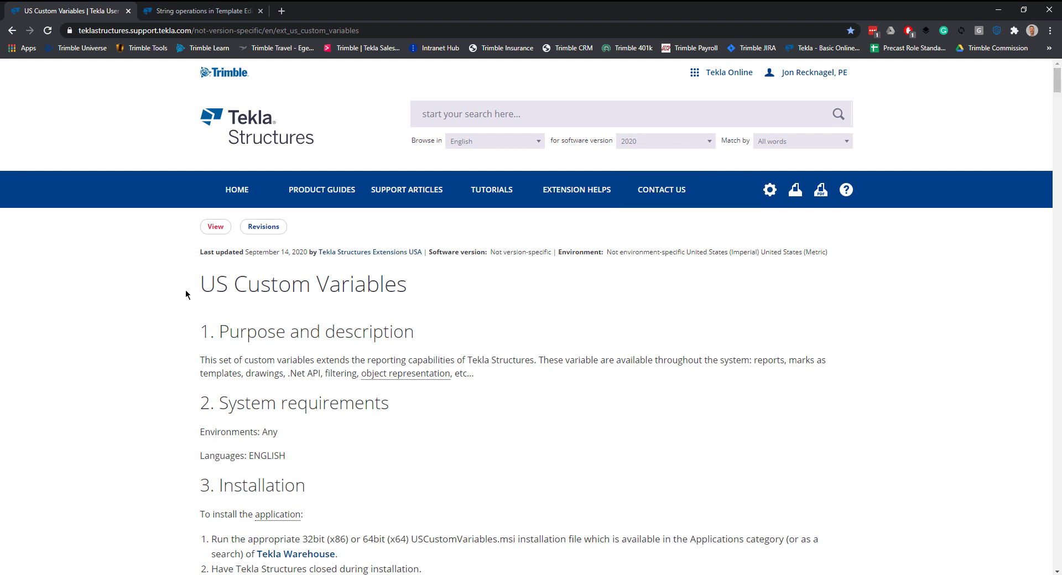
left_click_drag(199, 285, 418, 287)
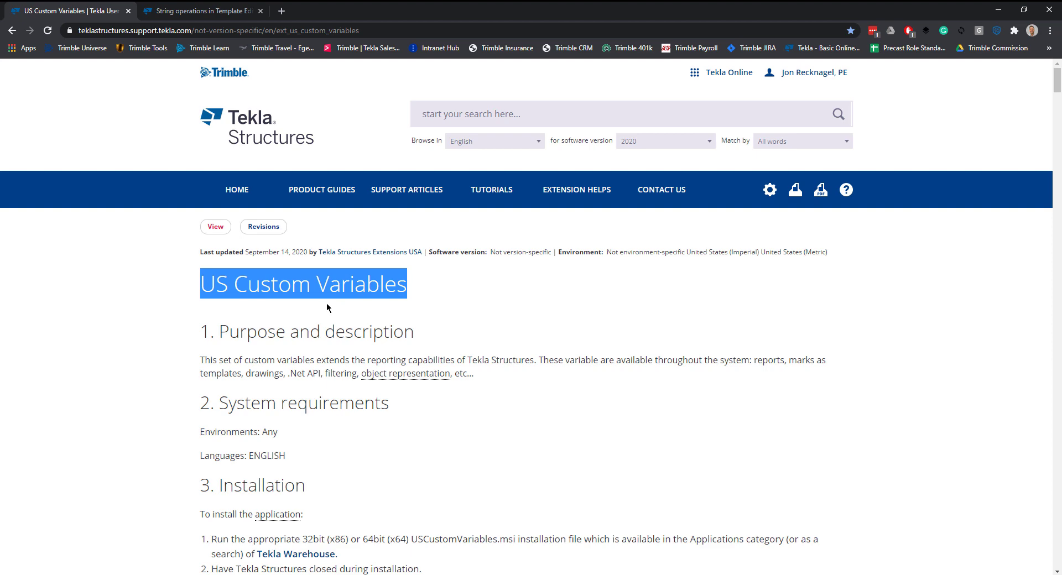
scroll(396, 326, "down", 5)
scroll(396, 326, "up", 5)
scroll(322, 293, "down", 20)
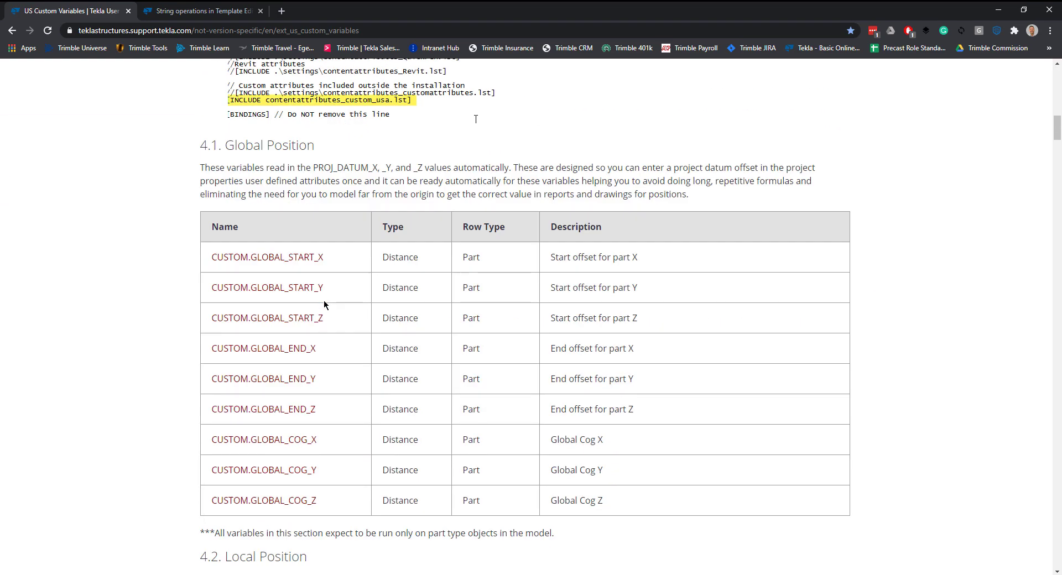
scroll(324, 302, "down", 1)
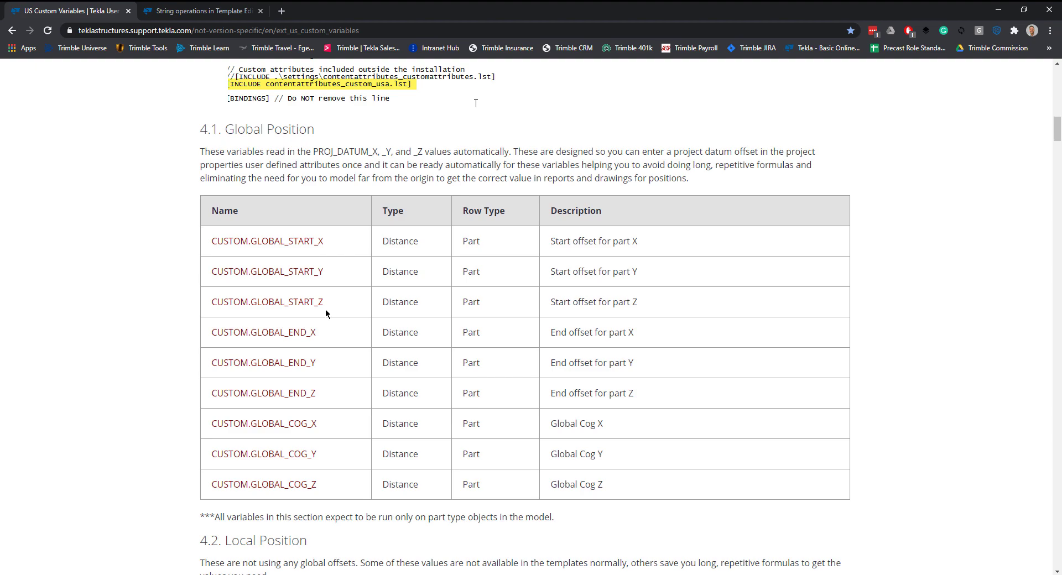
scroll(325, 313, "down", 13)
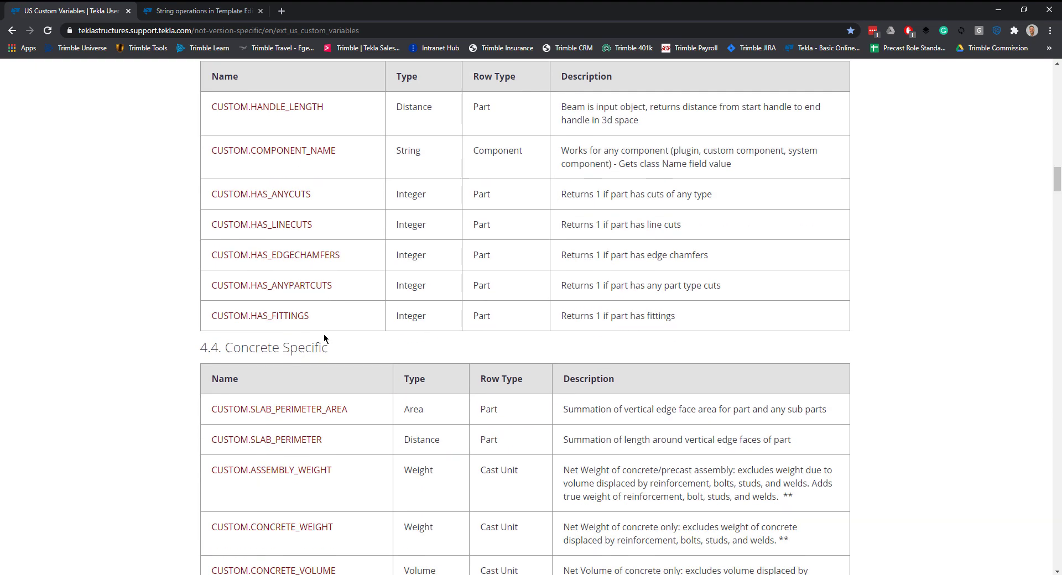
scroll(324, 338, "down", 10)
scroll(277, 261, "down", 5)
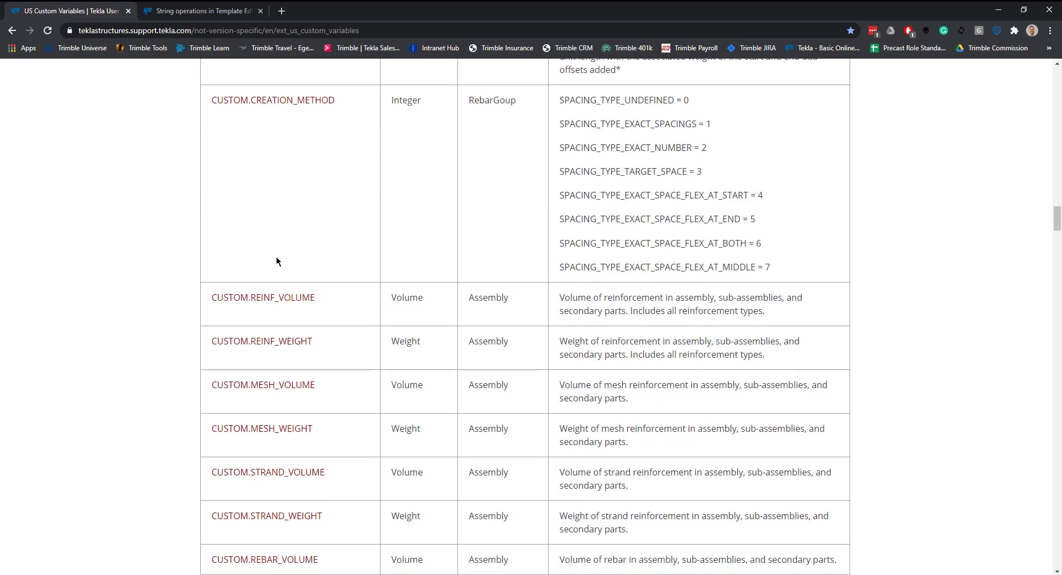
scroll(280, 289, "down", 18)
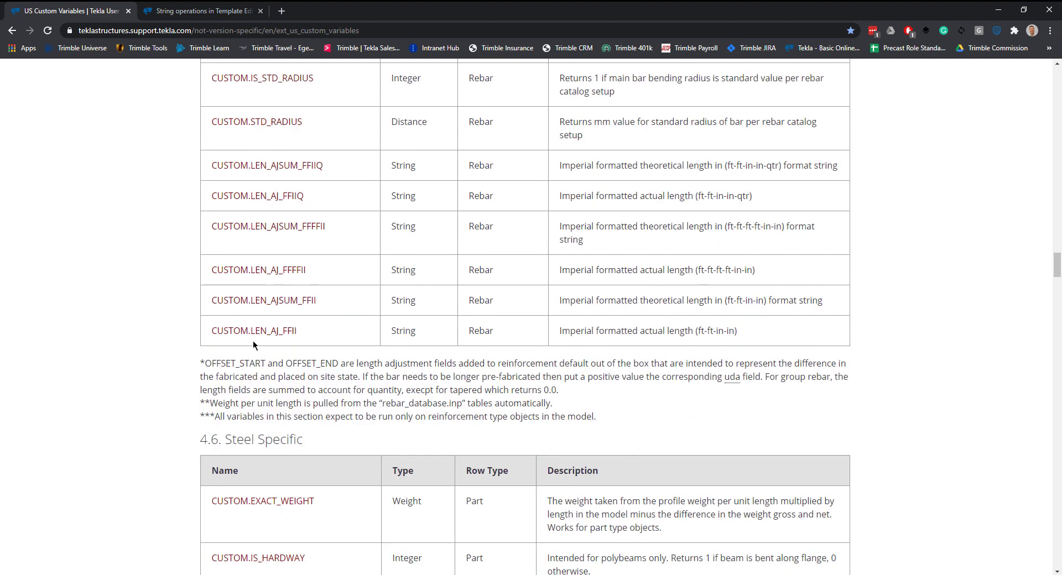
Select the variable name CUSTOM.LEN_AJ_FFII in the rebar table and copy it
left_click_drag(214, 334, 741, 333)
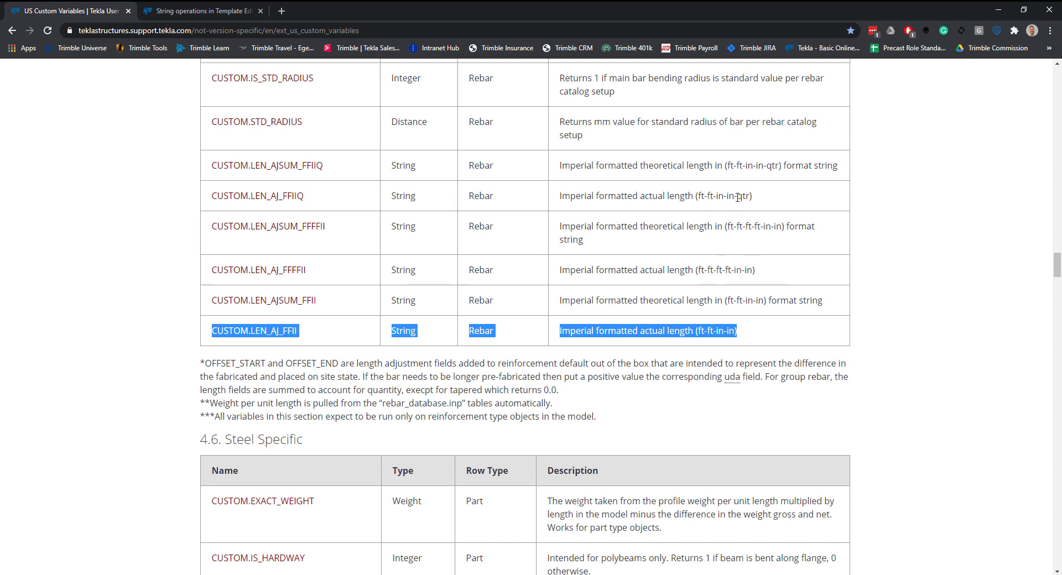
left_click_drag(738, 198, 752, 197)
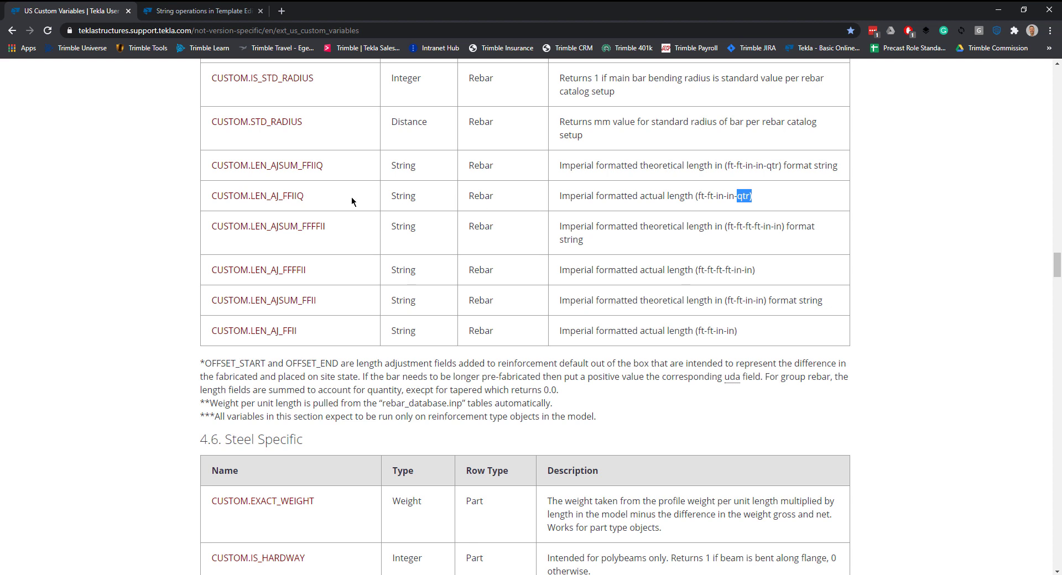
left_click(302, 196)
left_click_drag(304, 334, 212, 338)
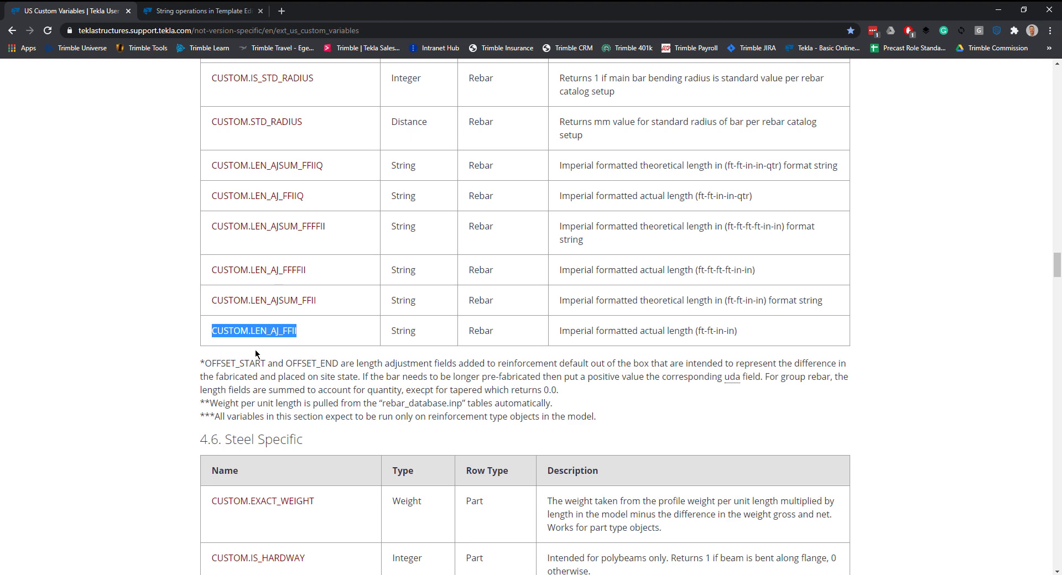
right_click(258, 330)
left_click(296, 340)
Replace MAINPART.NAME with the pasted CUSTOM.LEN_AJ_FFII in the CU_Name formula and confirm
left_click(1001, 8)
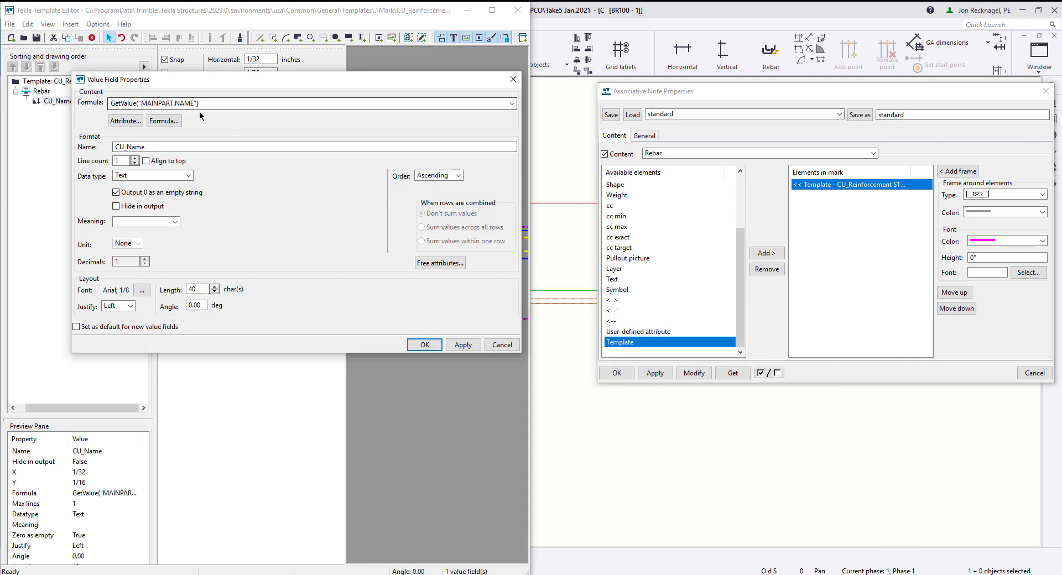
left_click(125, 121)
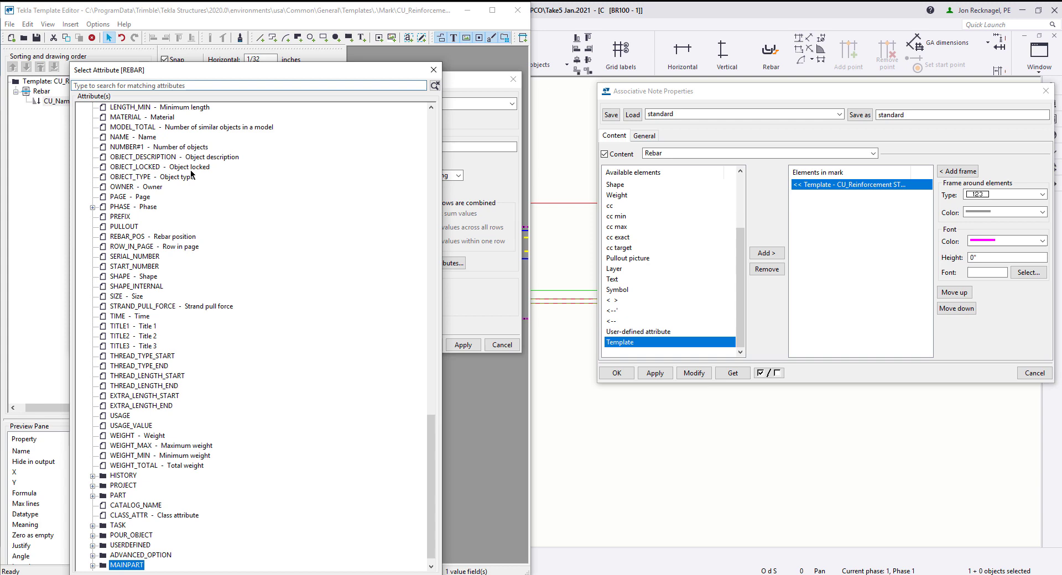
left_click(434, 69)
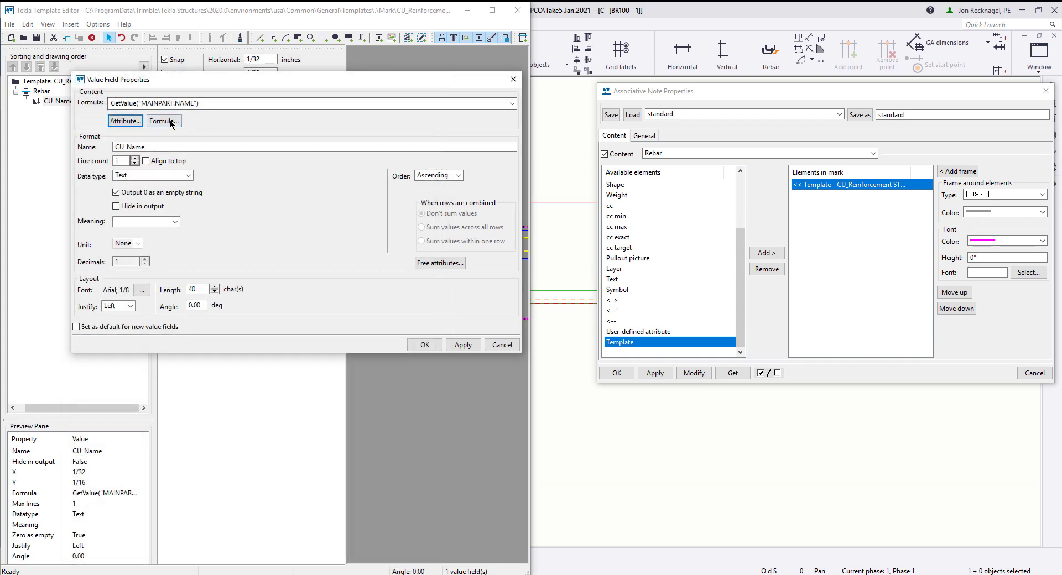
left_click(165, 121)
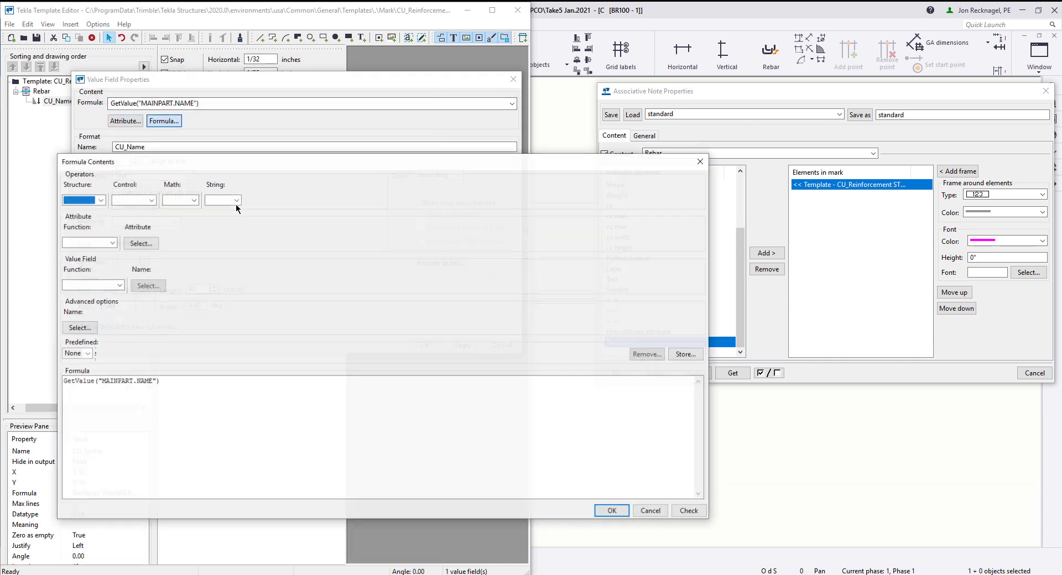
left_click(154, 381)
key("BackSpace")
key("BackSpace")
key("BackSpace")
key("BackSpace")
key("BackSpace")
key("BackSpace")
key("BackSpace")
key("BackSpace")
key("BackSpace")
key("BackSpace")
key("BackSpace")
key("BackSpace")
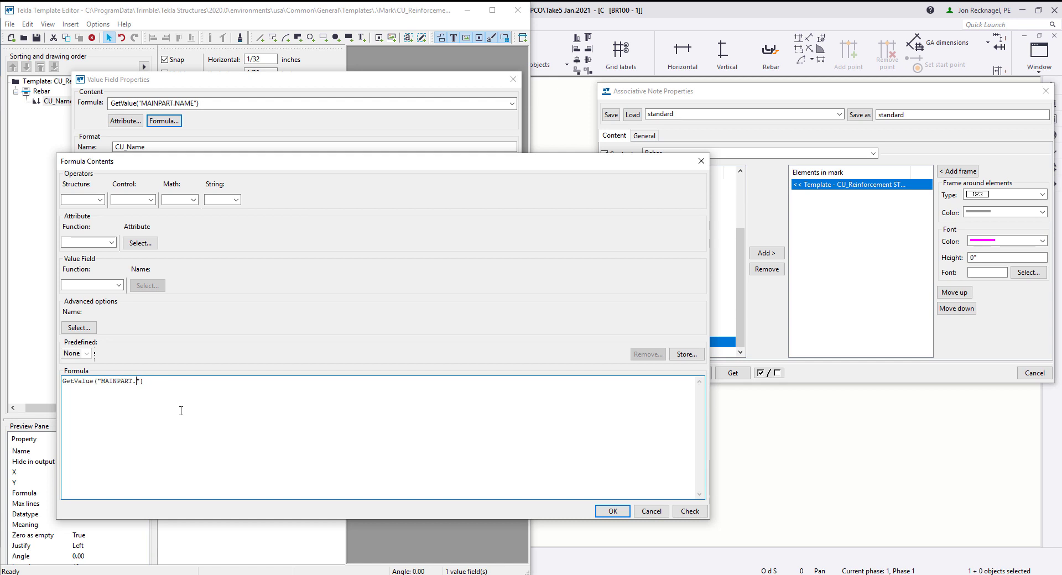
key("ctrl+v")
left_click(612, 511)
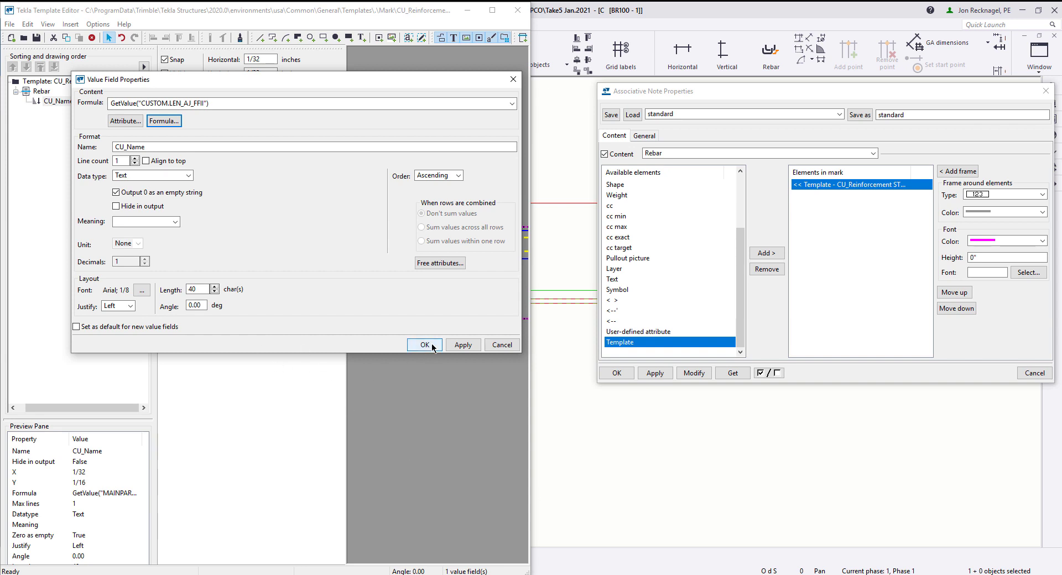
left_click(424, 345)
Save the template under the new name Take5Jan.tpl in the Mark folder, then close the editor
left_click(10, 25)
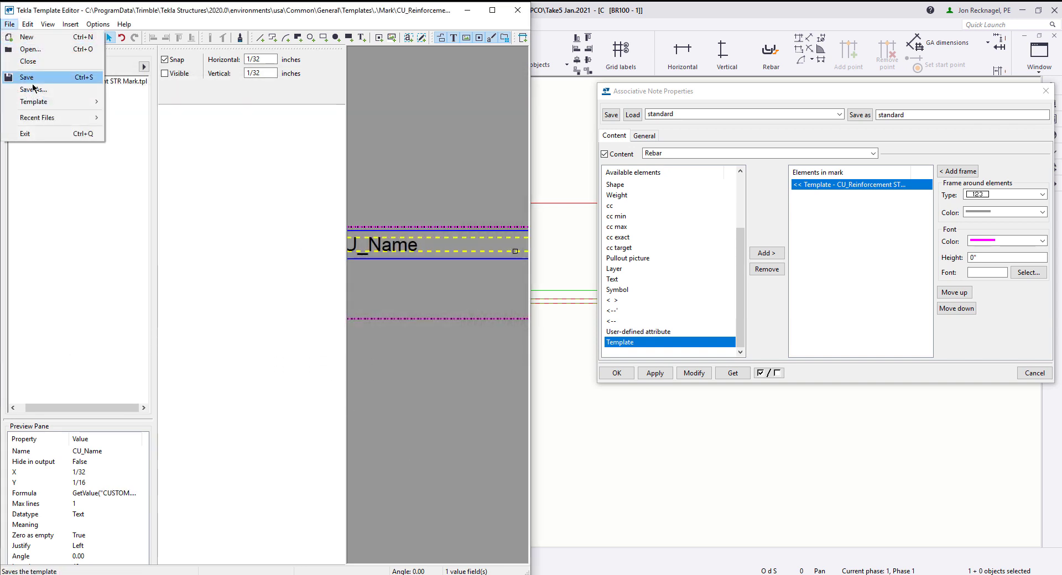
left_click(25, 78)
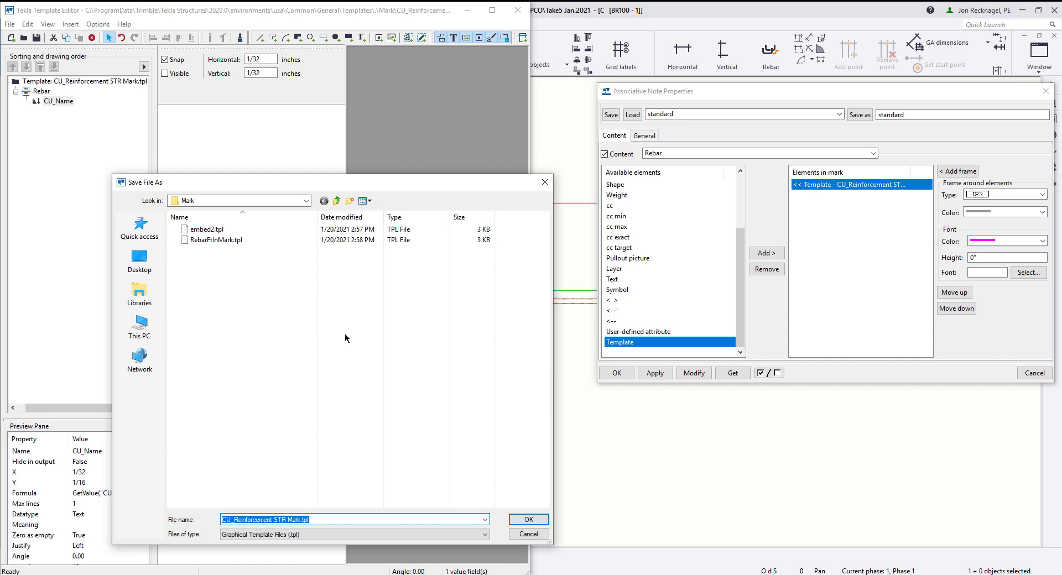
type("Take5Jane")
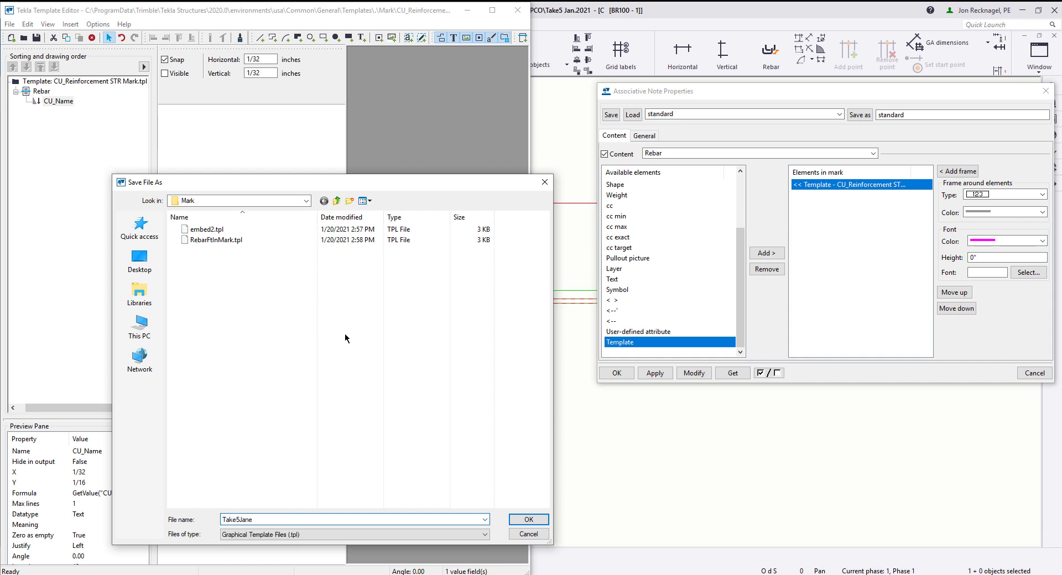
key("BackSpace")
left_click(528, 520)
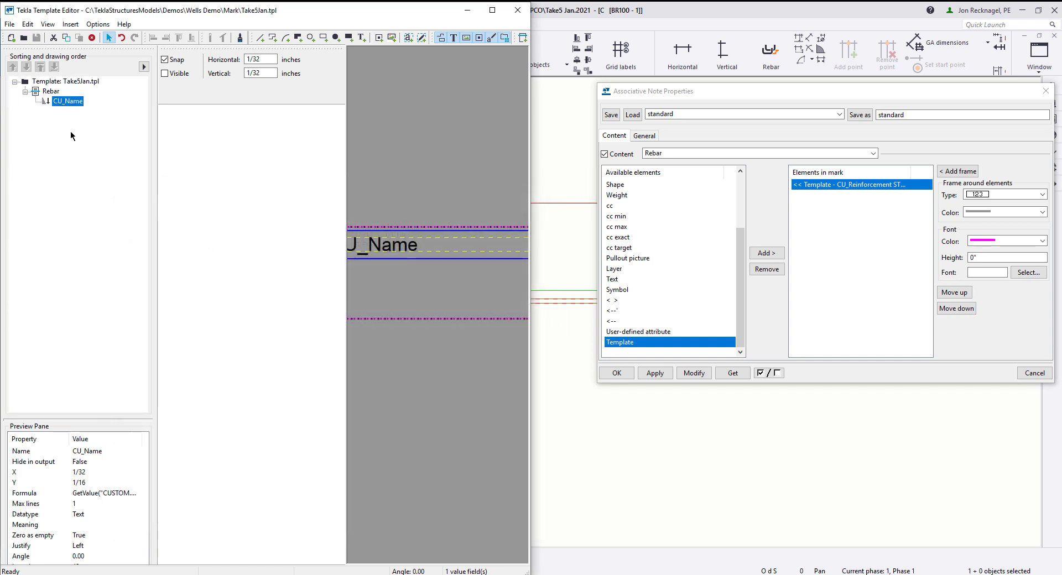
left_click(903, 304)
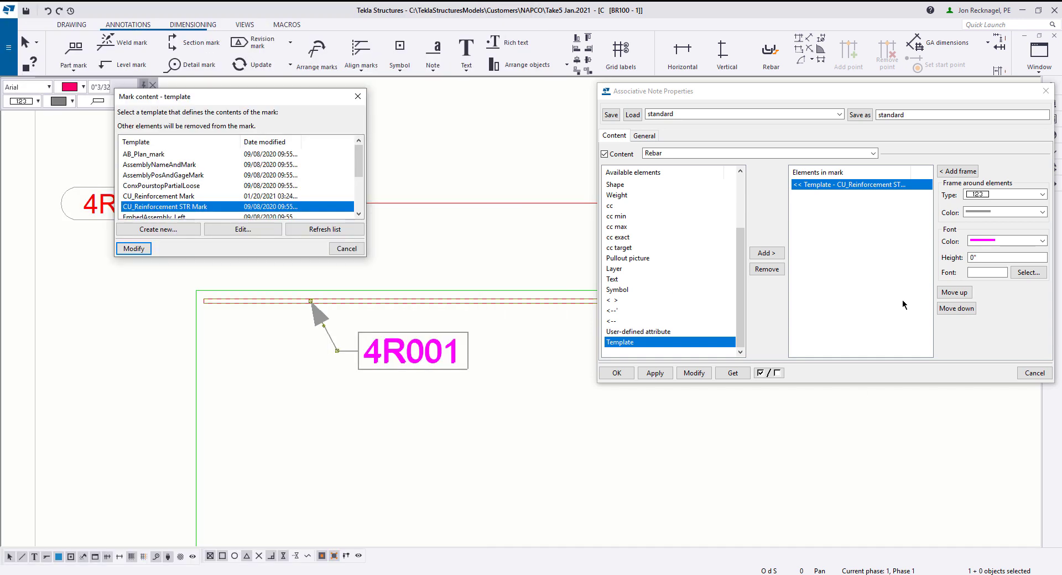
Close the template and note dialogs, then run the hidden Reopen Drawing application
left_click(347, 248)
left_click(1045, 90)
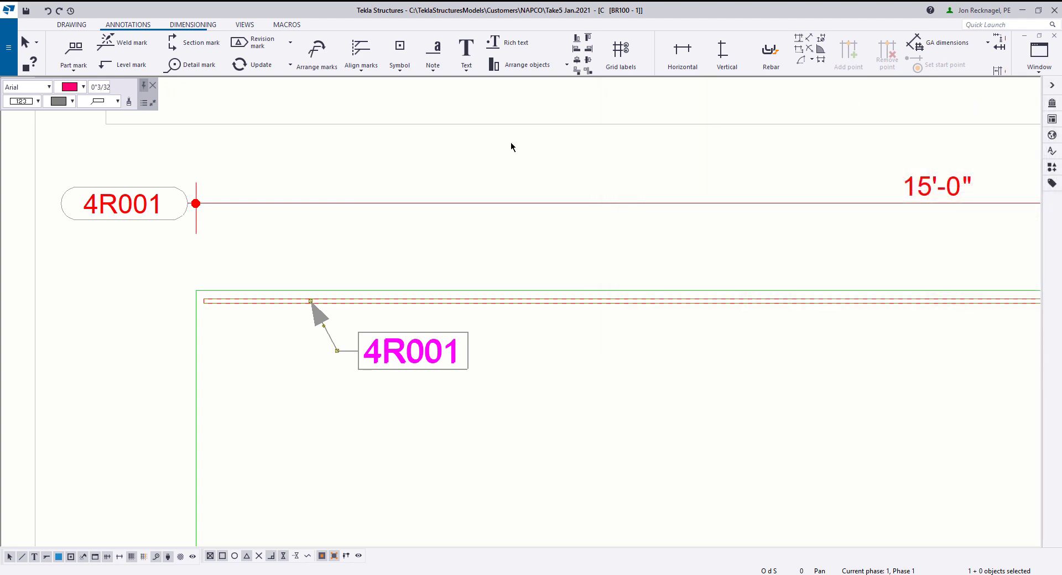
scroll(456, 197, "down", 5)
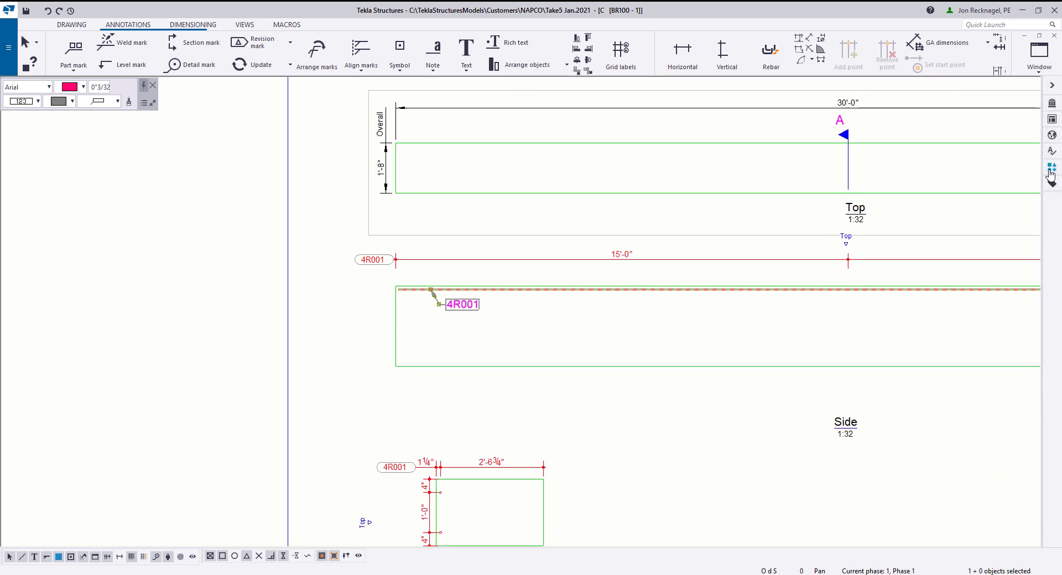
left_click(1051, 167)
left_click(817, 115)
type("reopen")
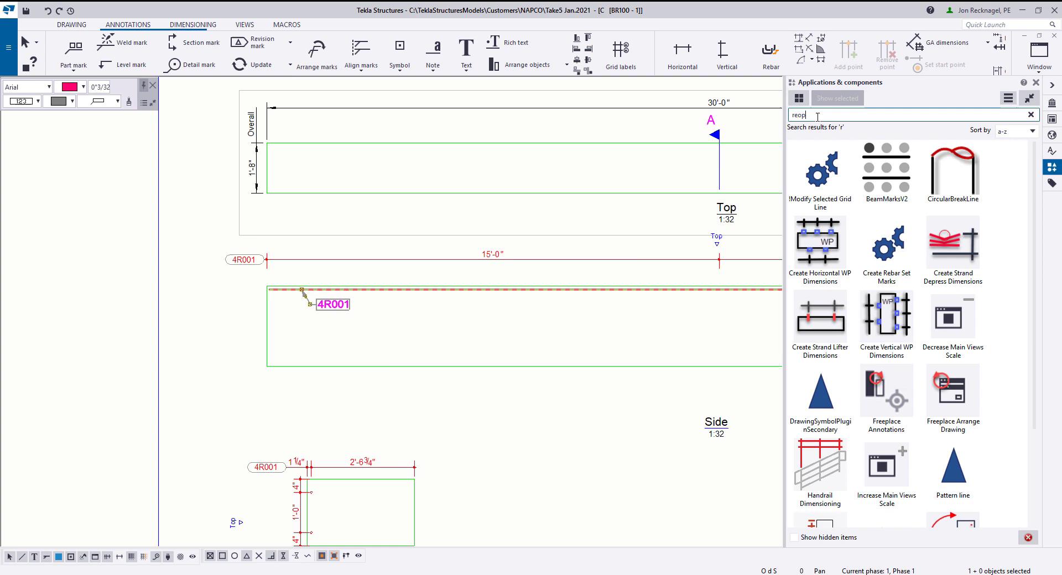
left_click(794, 538)
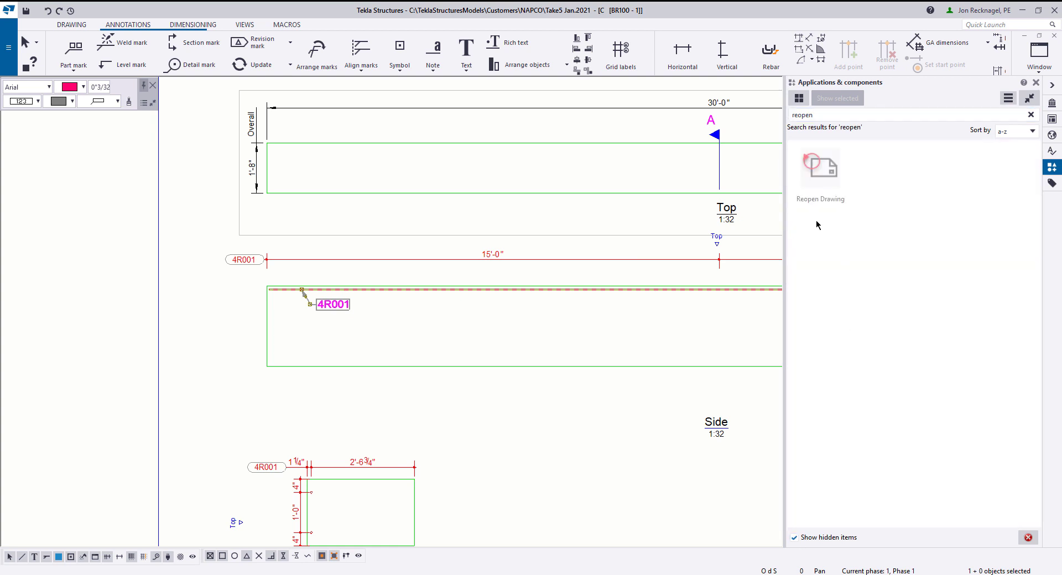
left_click(830, 167)
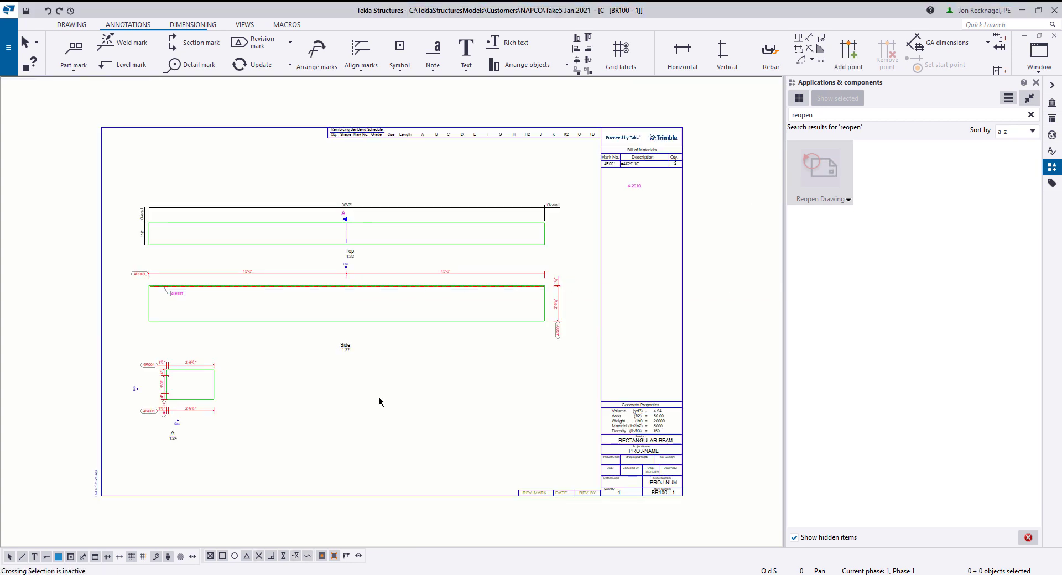
Open the properties of the 4R001 rebar note
scroll(144, 299, "up", 4)
scroll(232, 316, "up", 2)
double_click(250, 317)
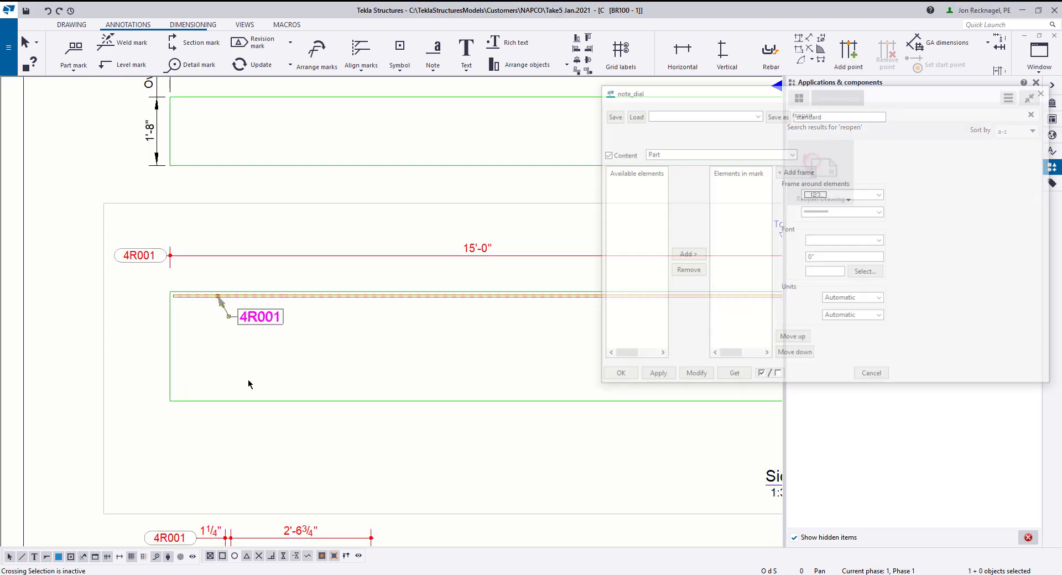
Set the rebar note's content to the Take5Jan template and modify it so it reads 2910
scroll(663, 343, "down", 3)
left_click(663, 342)
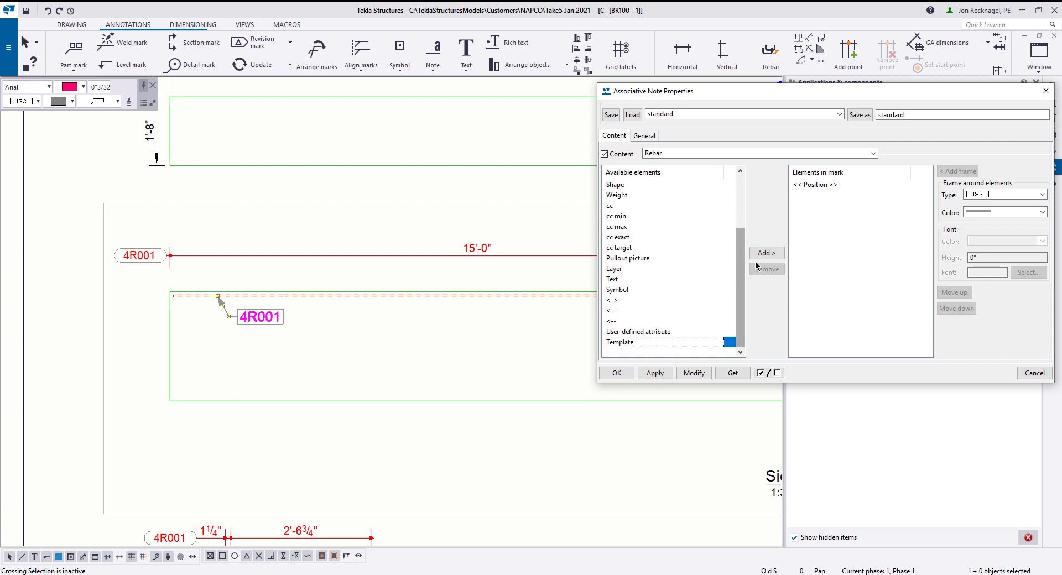
left_click(766, 253)
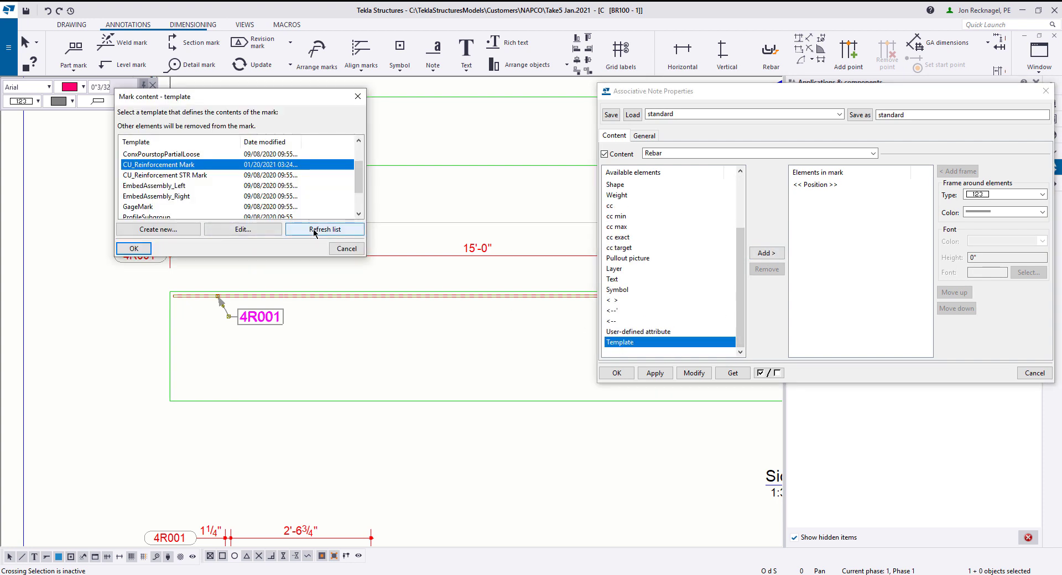
scroll(230, 196, "down", 1)
scroll(264, 160, "up", 2)
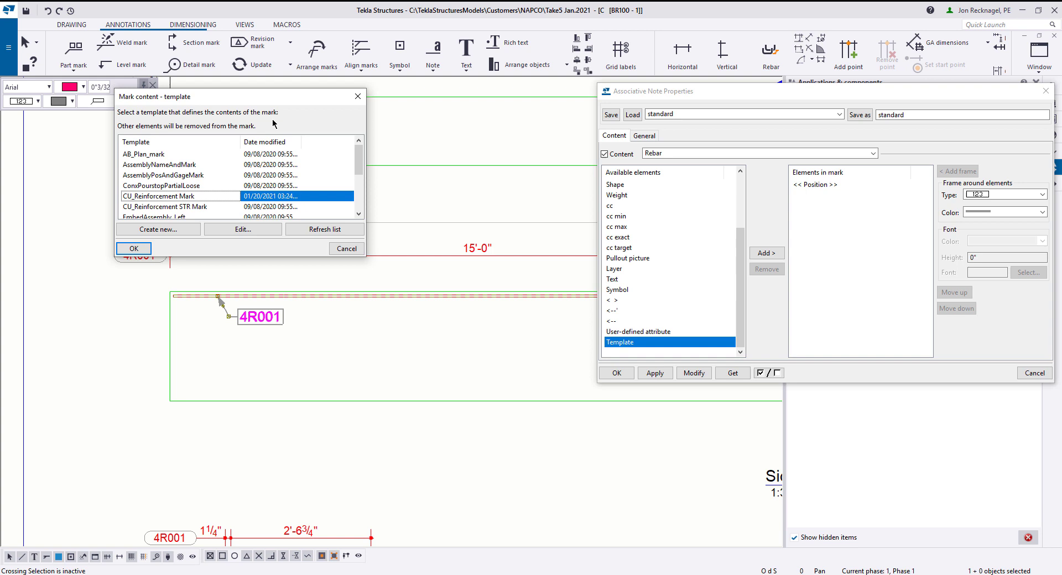
left_click_drag(277, 104, 276, 107)
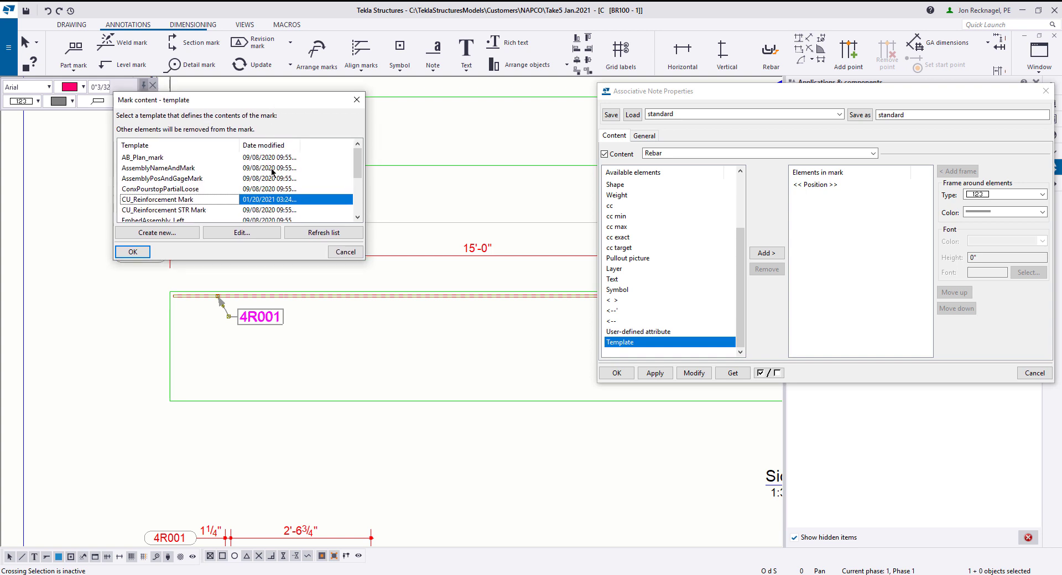
scroll(282, 183, "down", 2)
scroll(282, 183, "down", 1)
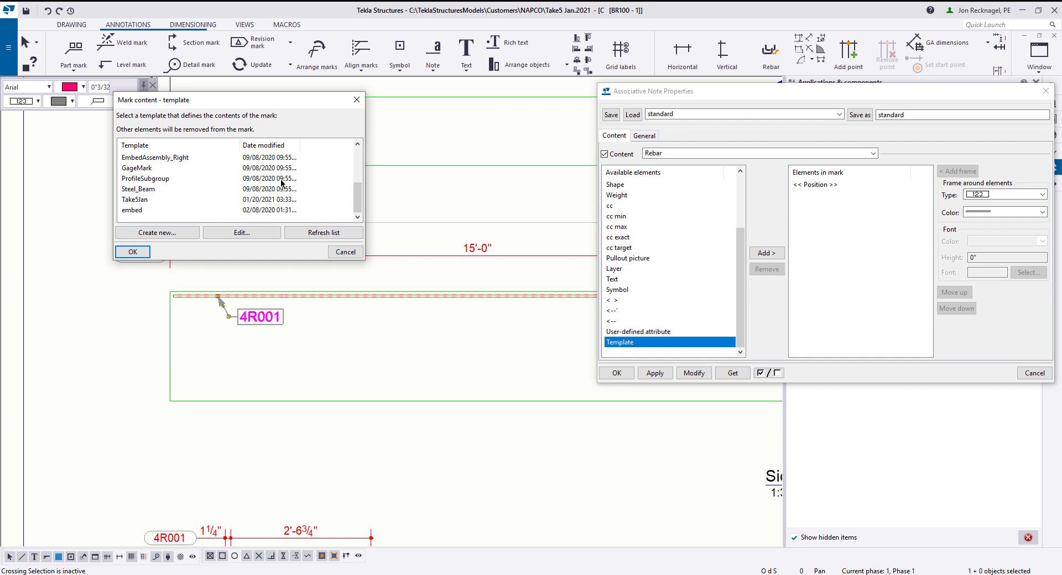
left_click(145, 200)
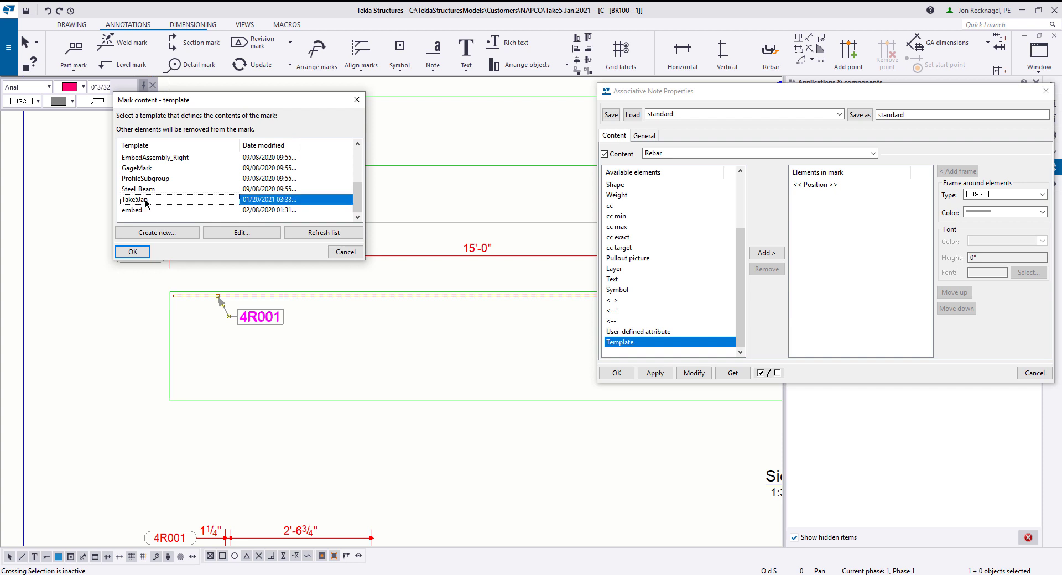
left_click(132, 252)
left_click(693, 373)
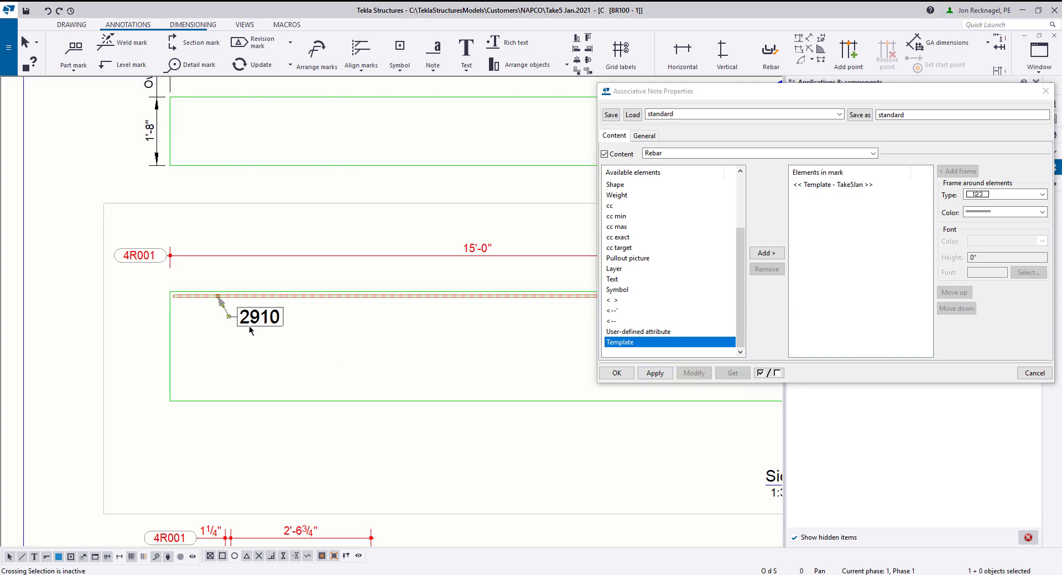
Center the 2910 note and reopen the list of available mark templates
middle_click_drag(254, 328, 282, 330)
scroll(282, 331, "up", 2)
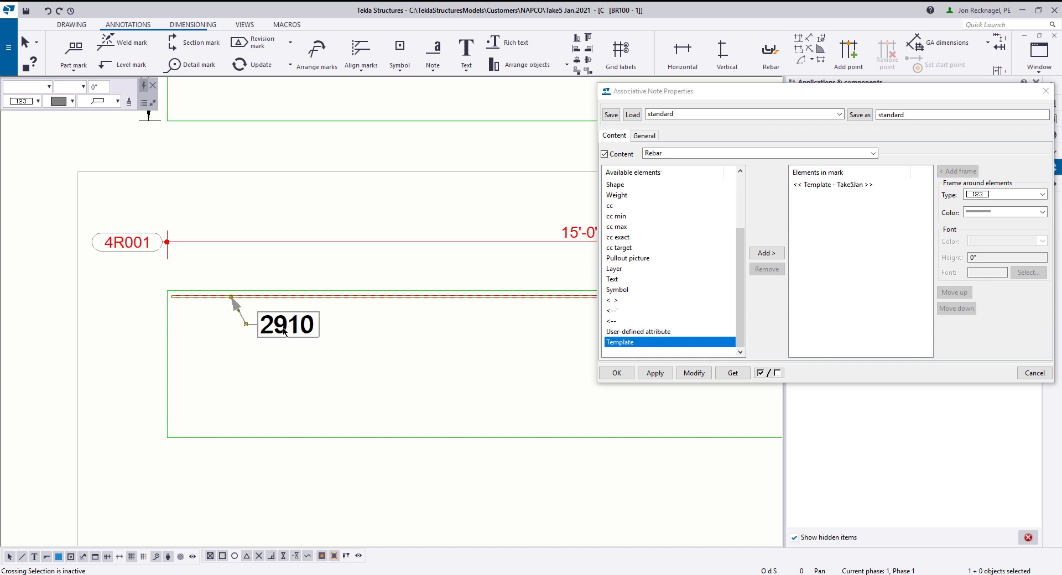
double_click(636, 342)
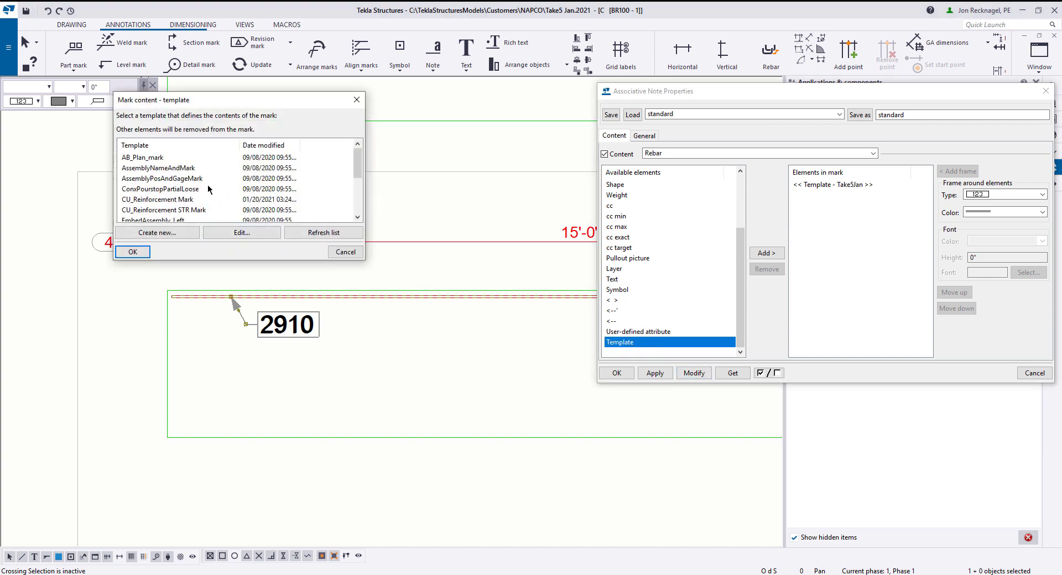
Check the RebarFtIn and CU_Name Template Editor windows, then minimize both
scroll(194, 199, "down", 3)
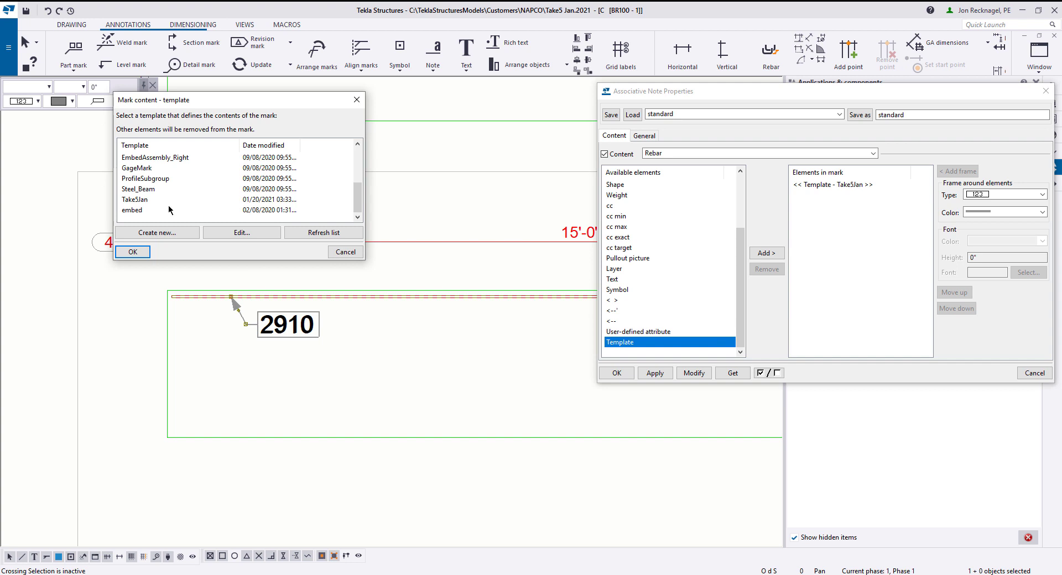
mouse_move(425, 572)
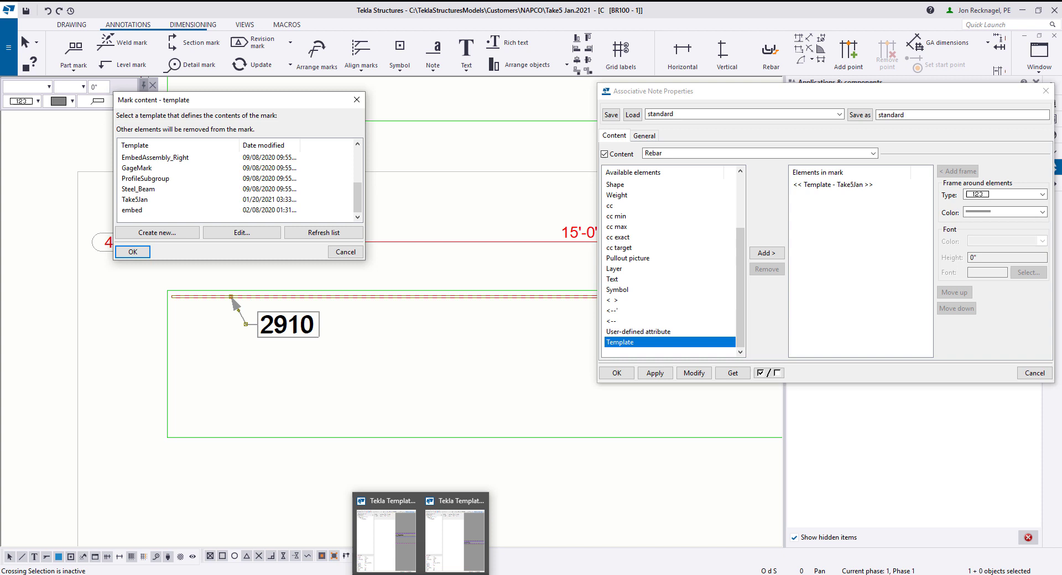
left_click(395, 558)
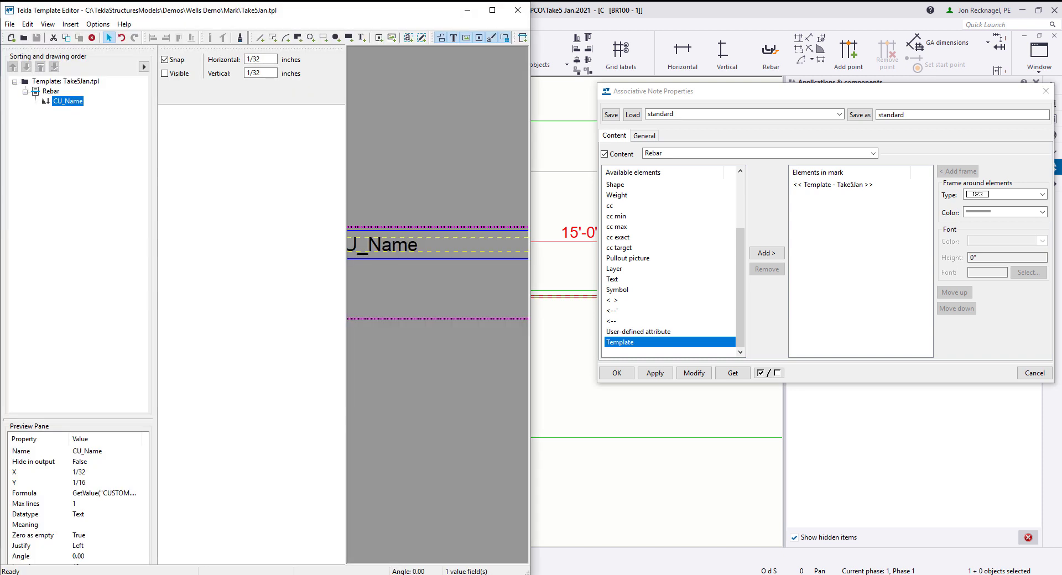
mouse_move(425, 572)
left_click(455, 533)
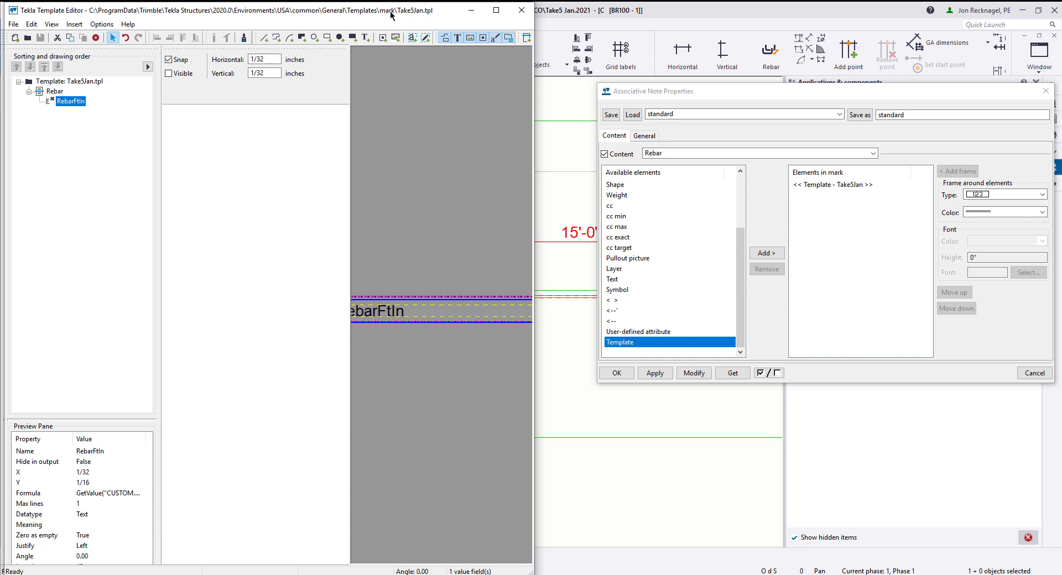
left_click(478, 14)
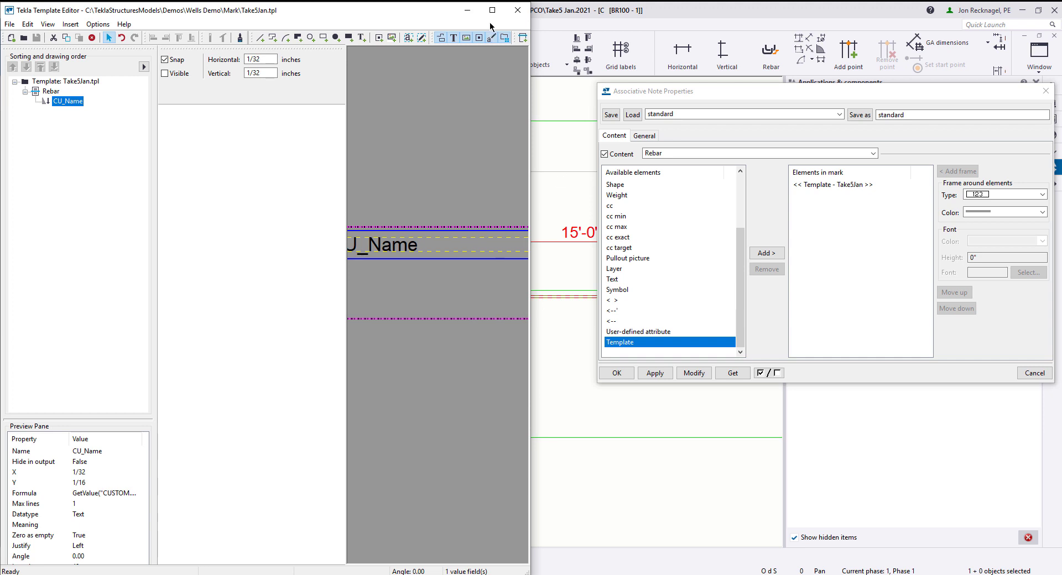
left_click(478, 9)
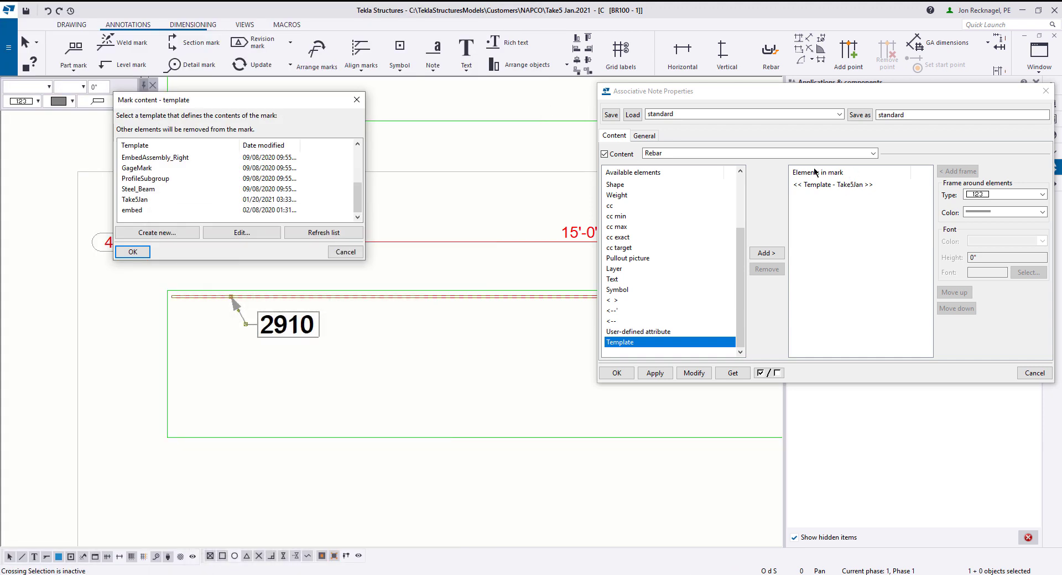
Close the template list and open the formula editor for the RebarFtIn value field
left_click(345, 252)
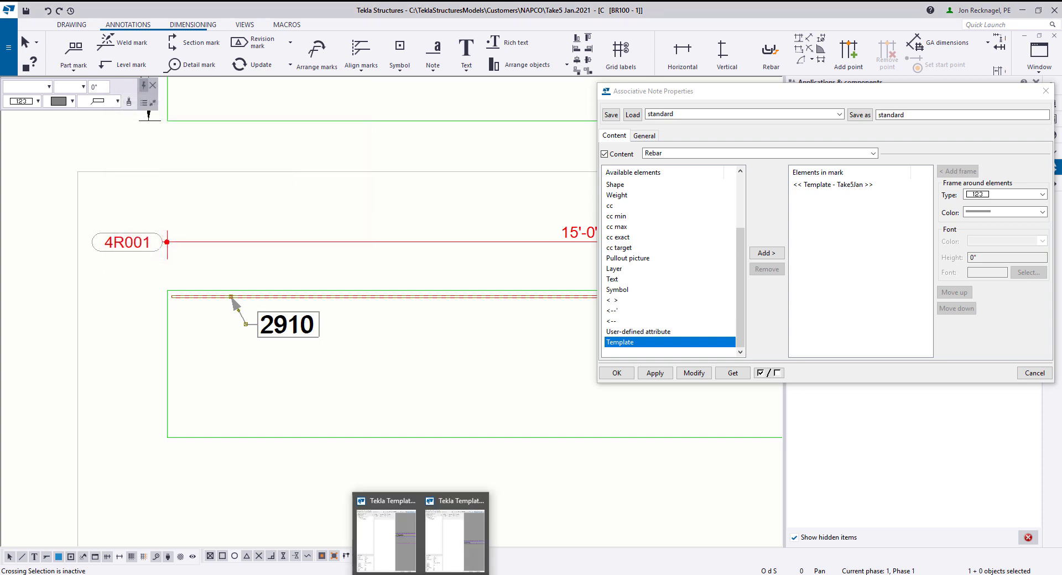
left_click(455, 562)
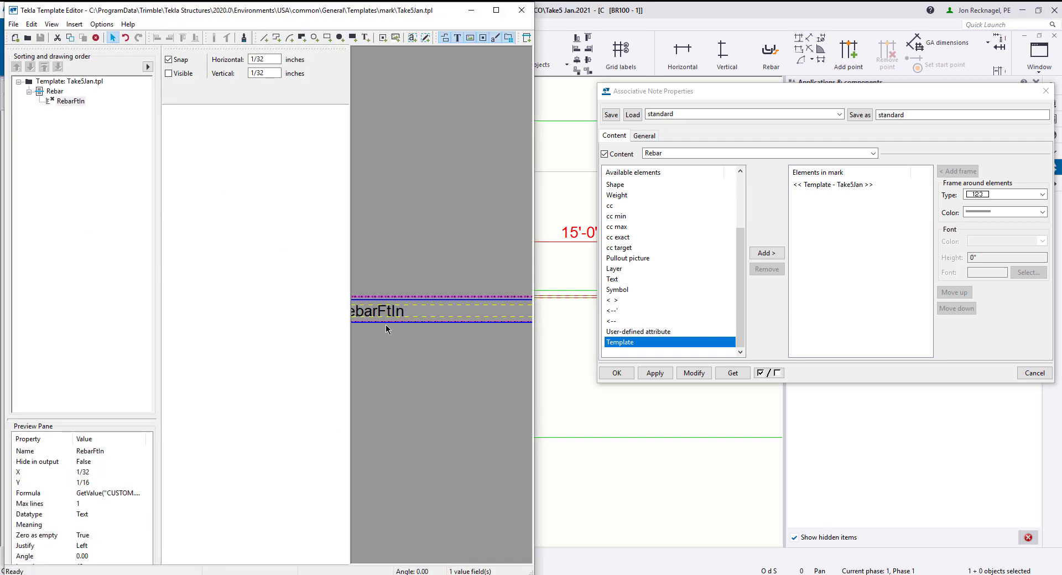
double_click(398, 314)
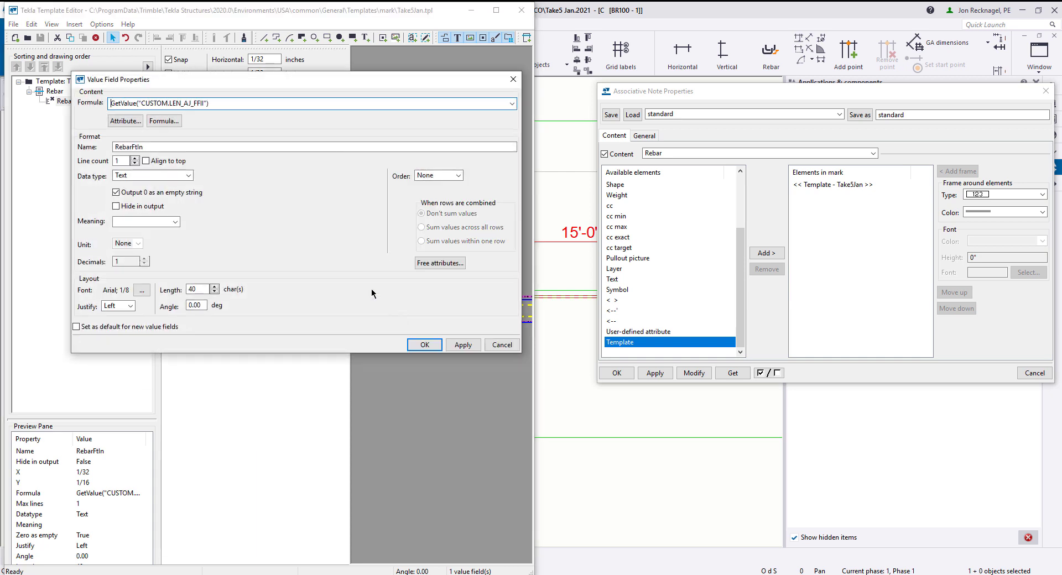
left_click(160, 122)
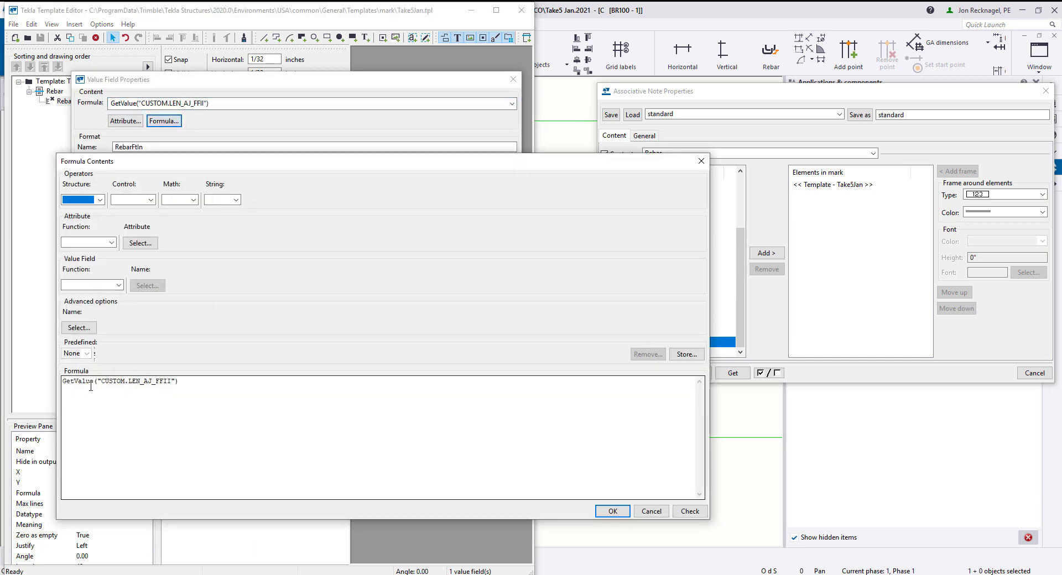
Insert GetValue("SIZE") at the start of the RebarFtIn formula
left_click(139, 244)
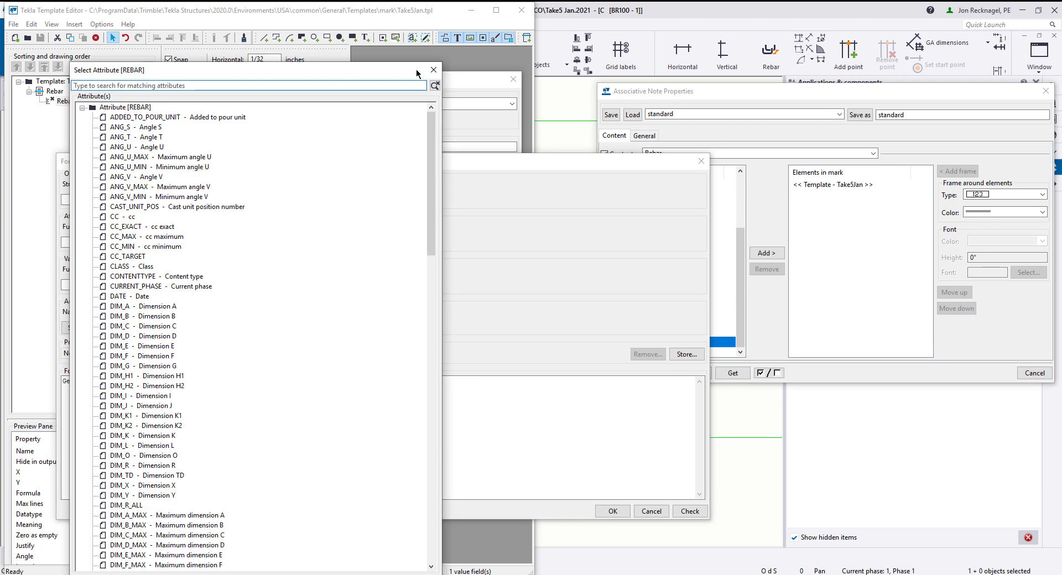
left_click(434, 70)
left_click(111, 242)
left_click(95, 264)
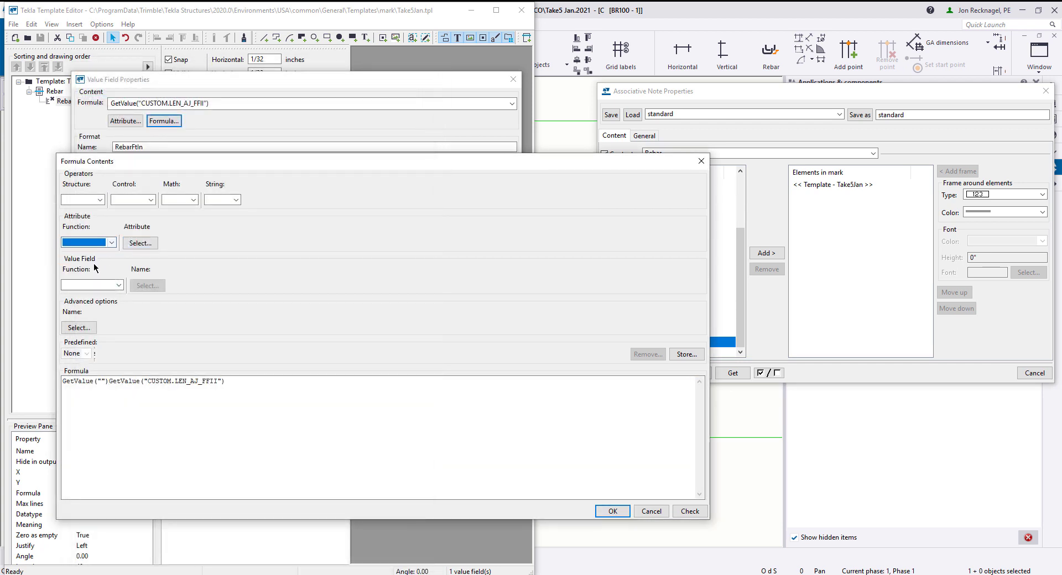
left_click(100, 382)
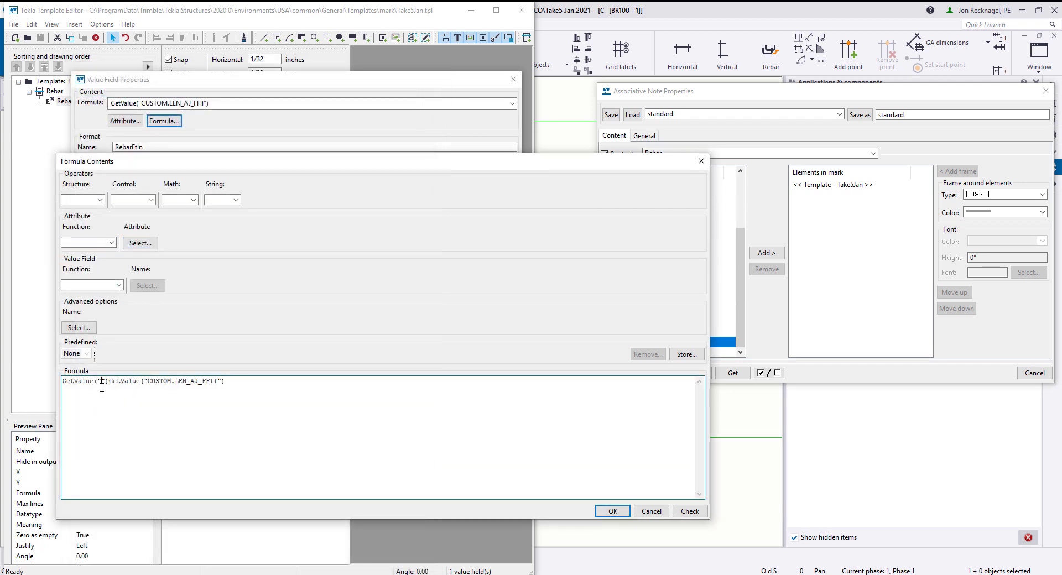
left_click(140, 243)
scroll(136, 247, "down", 20)
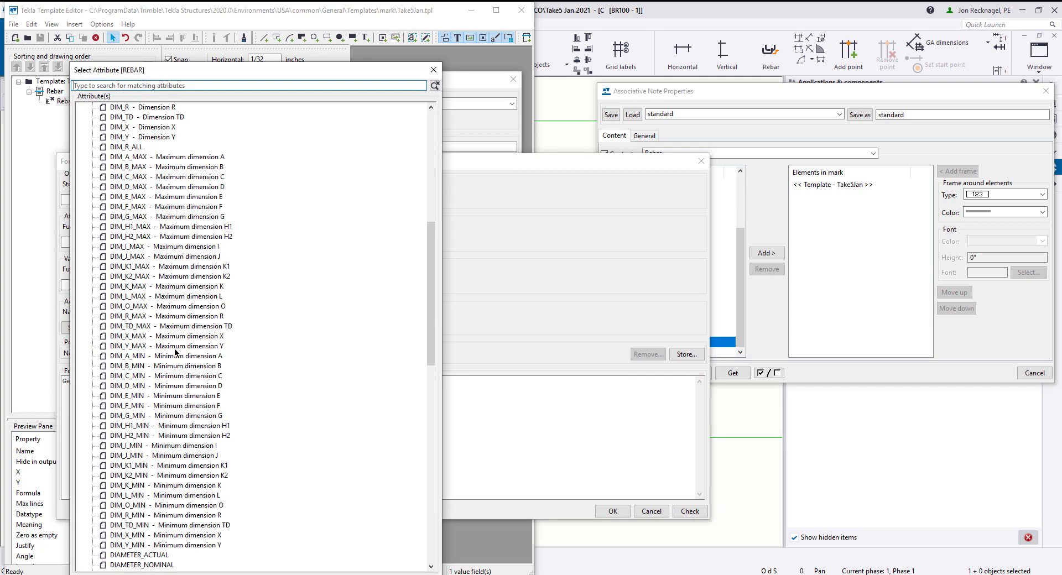
scroll(147, 461, "down", 2)
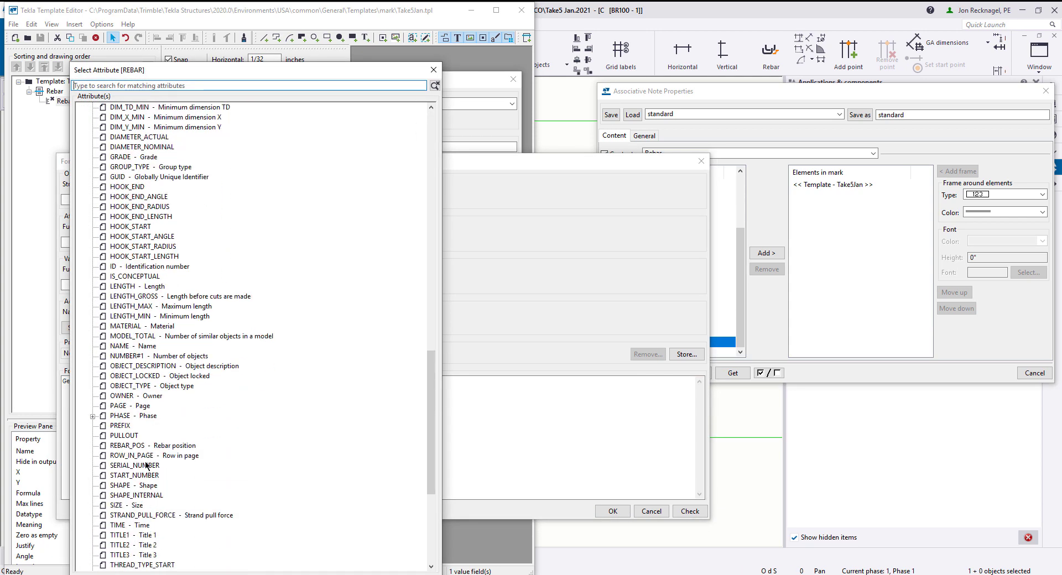
double_click(118, 505)
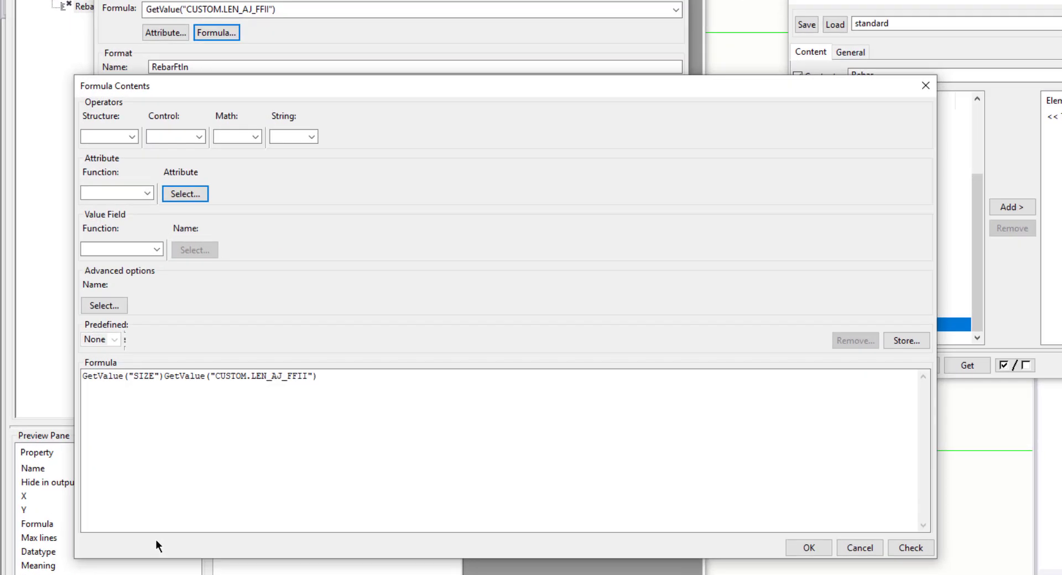
Add + "-" + after the size value, confirm both dialogs and save the template
left_click(125, 382)
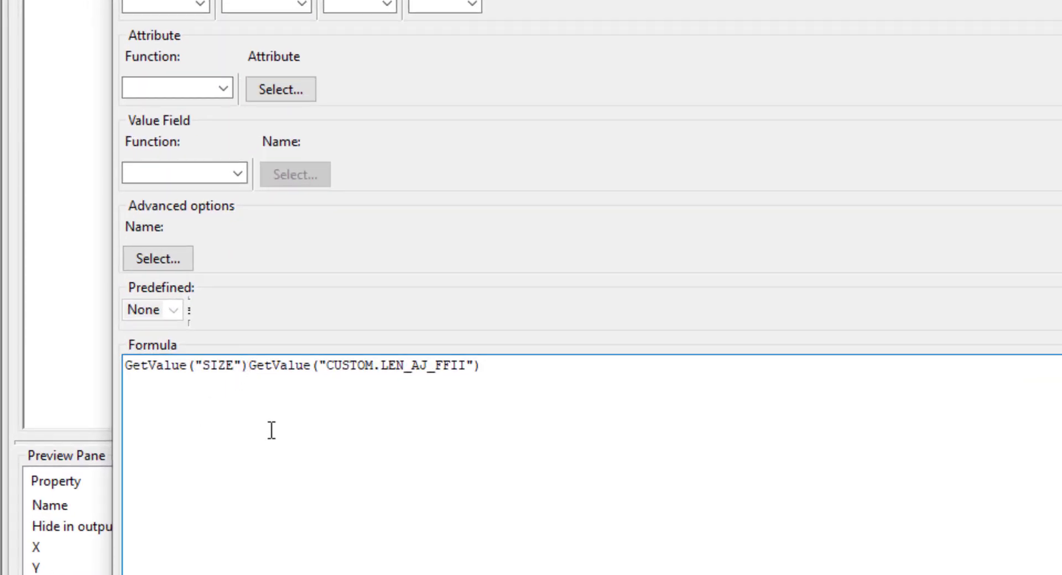
type("+")
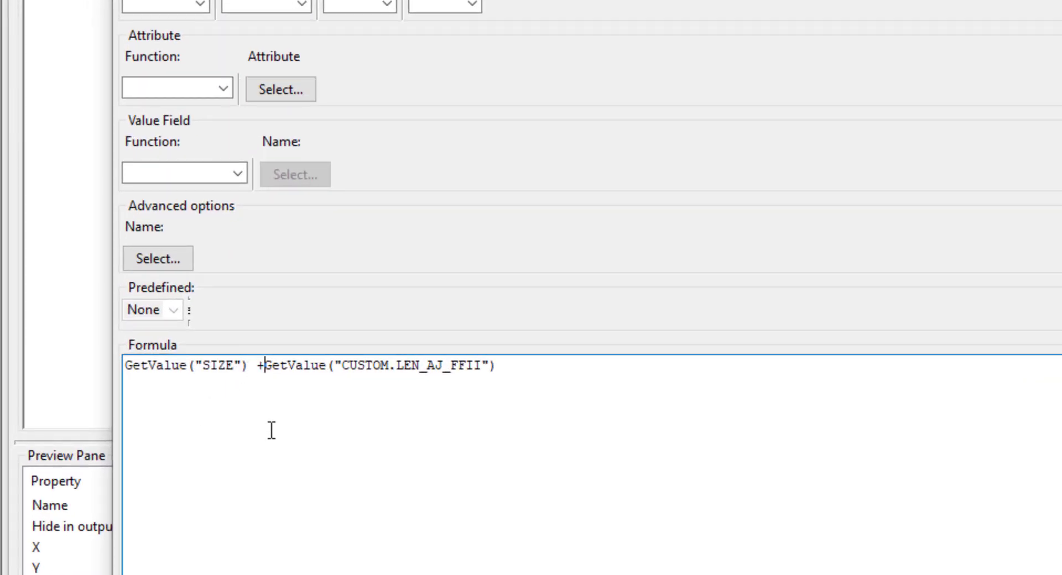
type(" \"")
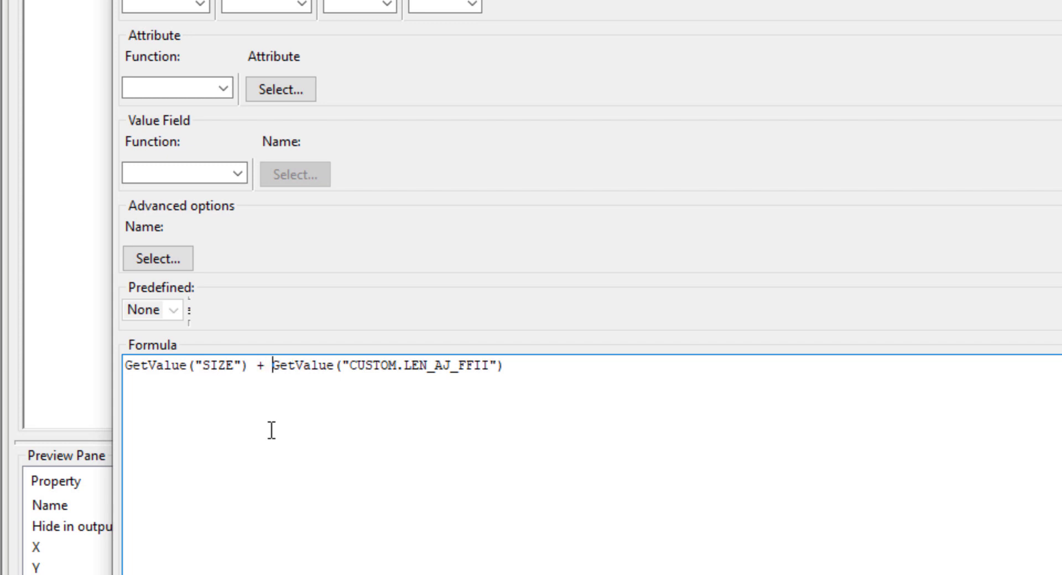
type("-")
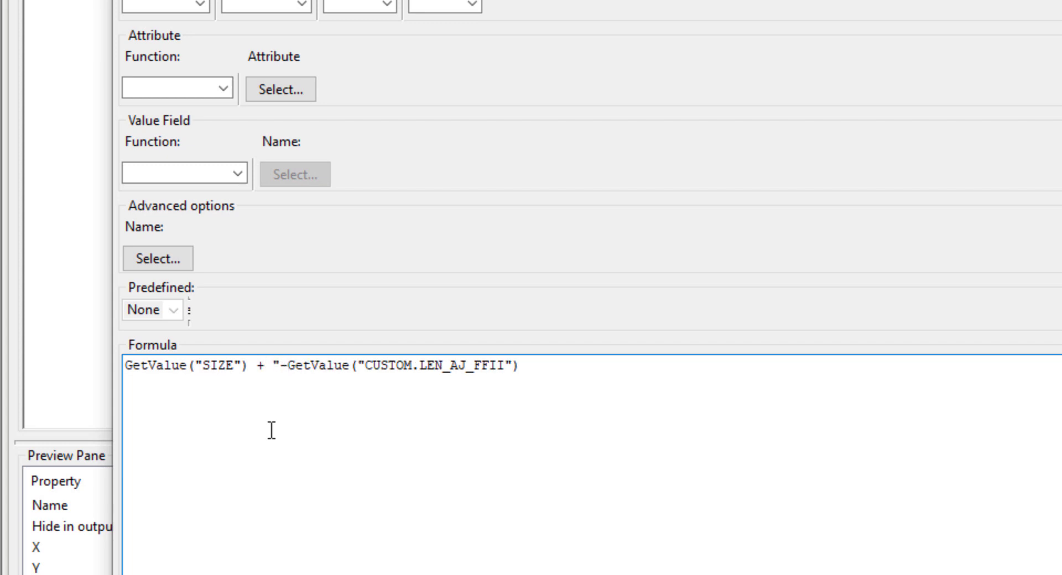
type("\"")
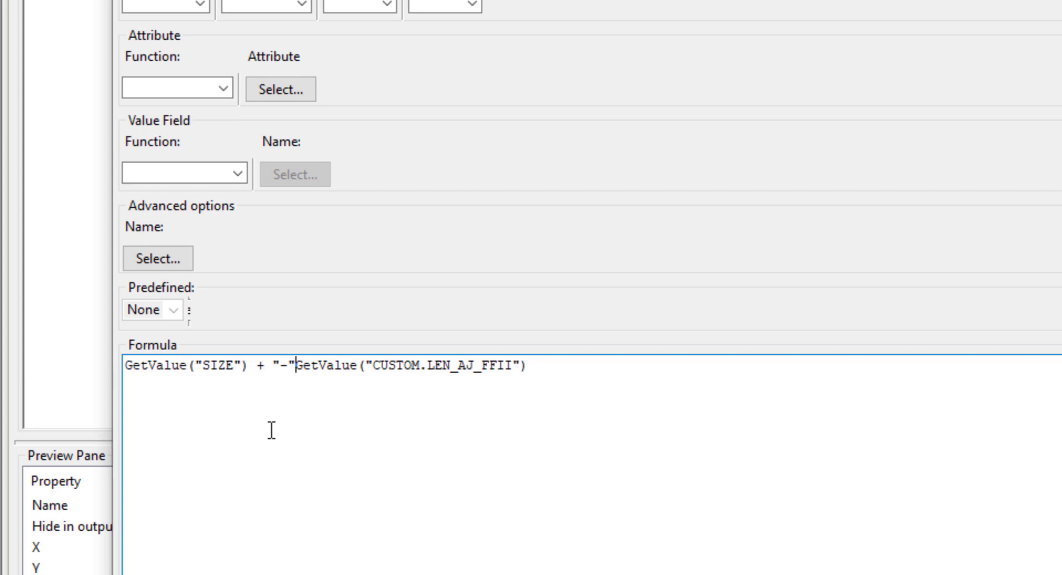
type("+")
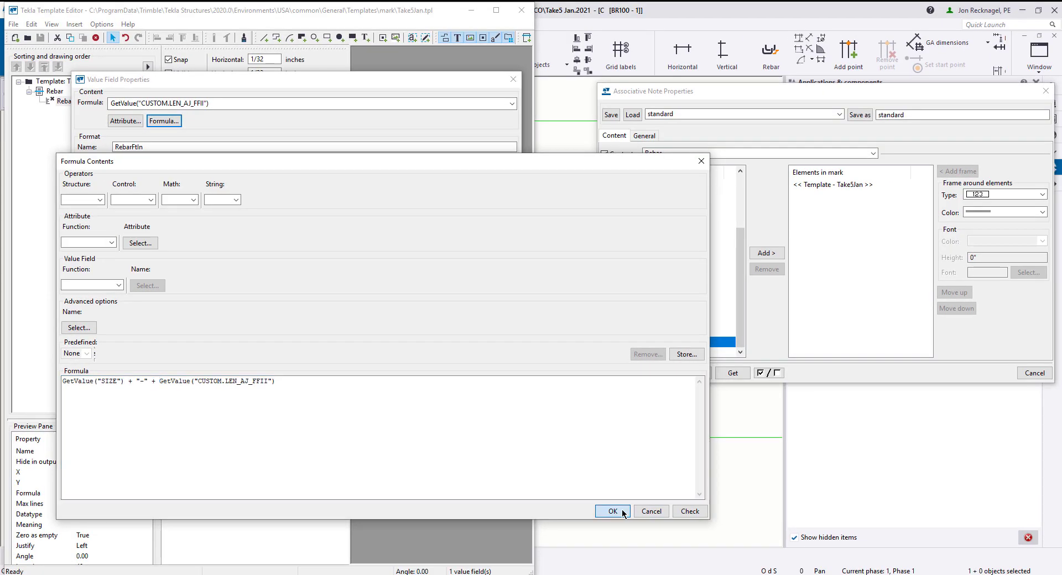
left_click(700, 527)
left_click(425, 345)
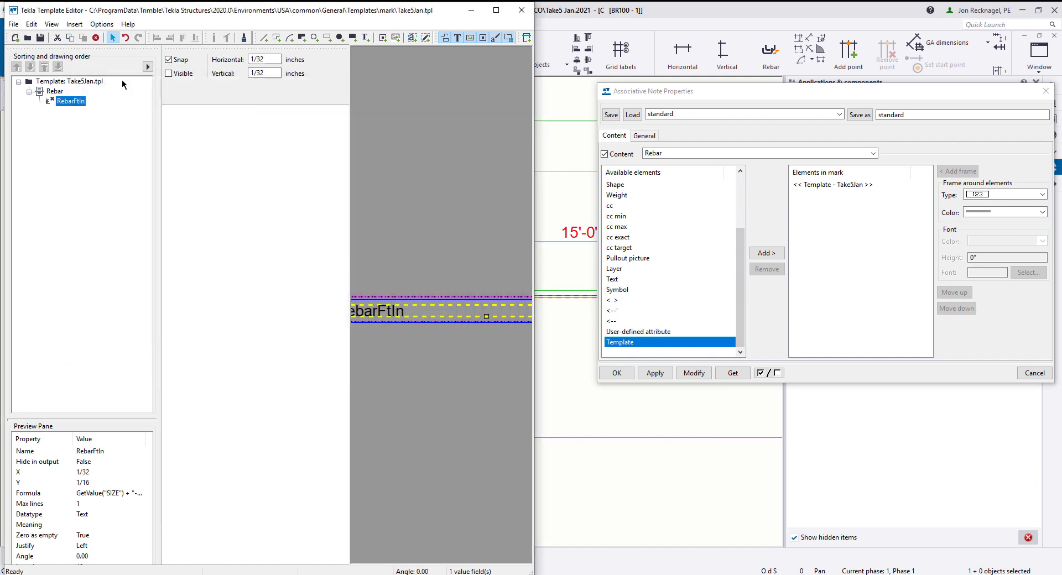
left_click(40, 39)
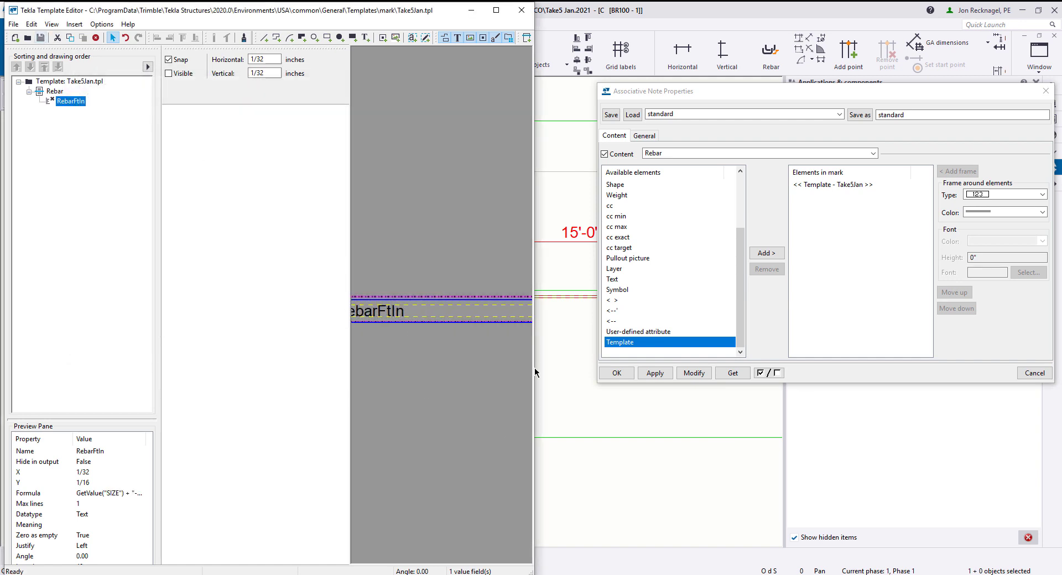
Close the note properties and delete the old 2910 rebar note
left_click(1045, 91)
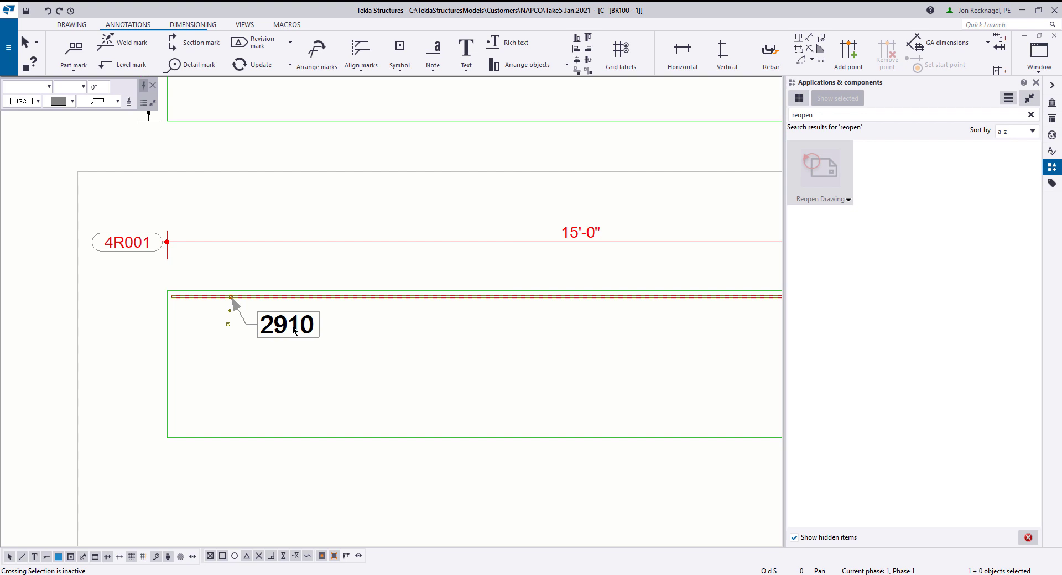
double_click(276, 331)
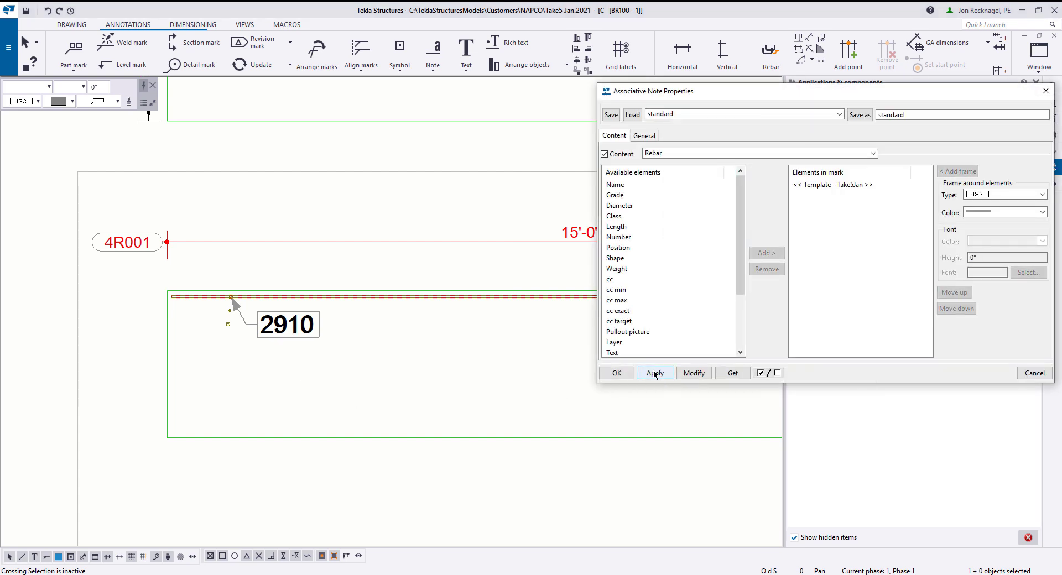
left_click(614, 373)
key("Delete")
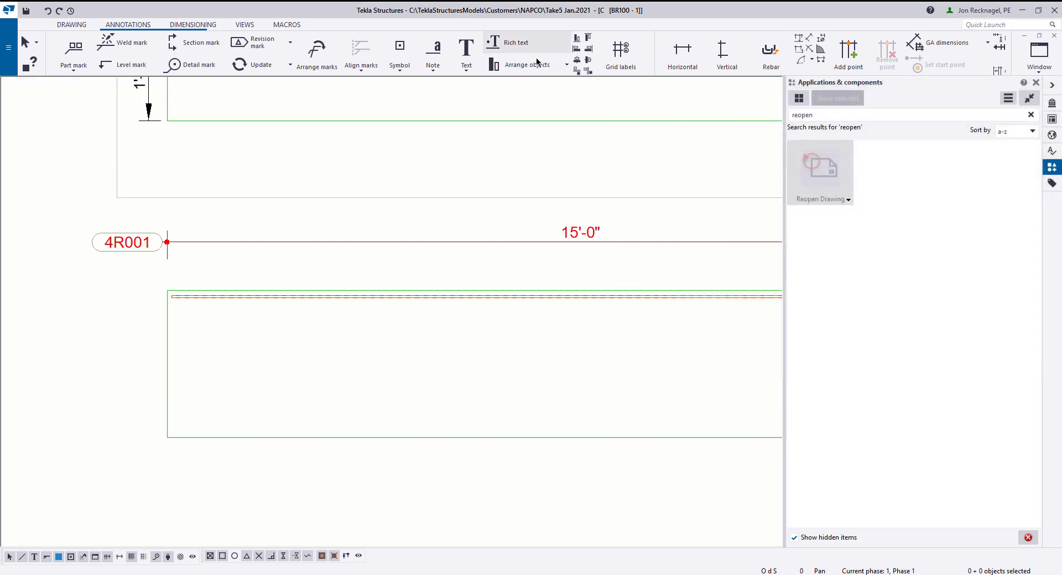
Place a new associative note on the rebar, now reading #4-2910
left_click(289, 297)
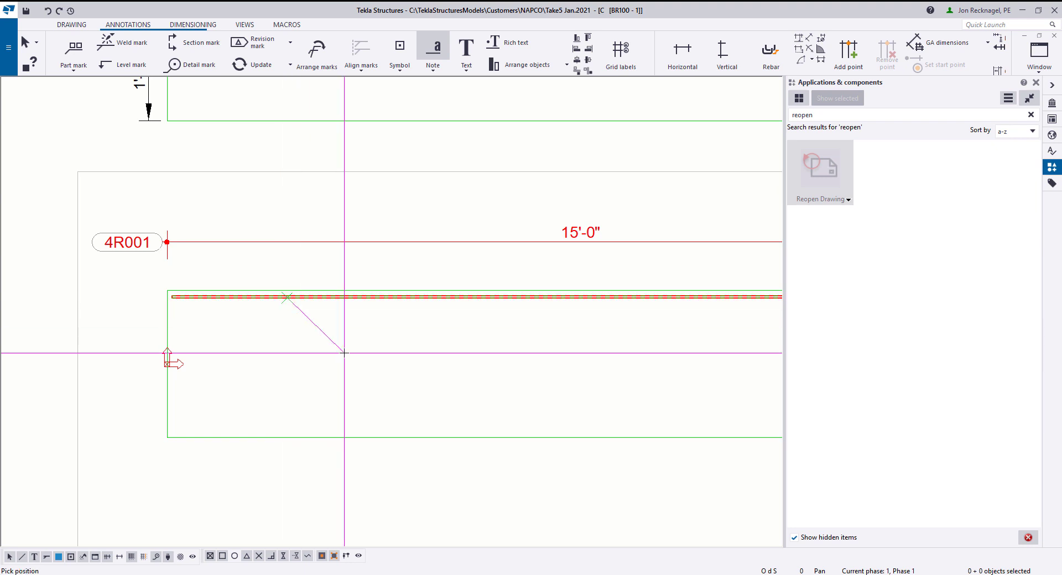
right_click(395, 361)
left_click(426, 368)
scroll(402, 357, "up", 3)
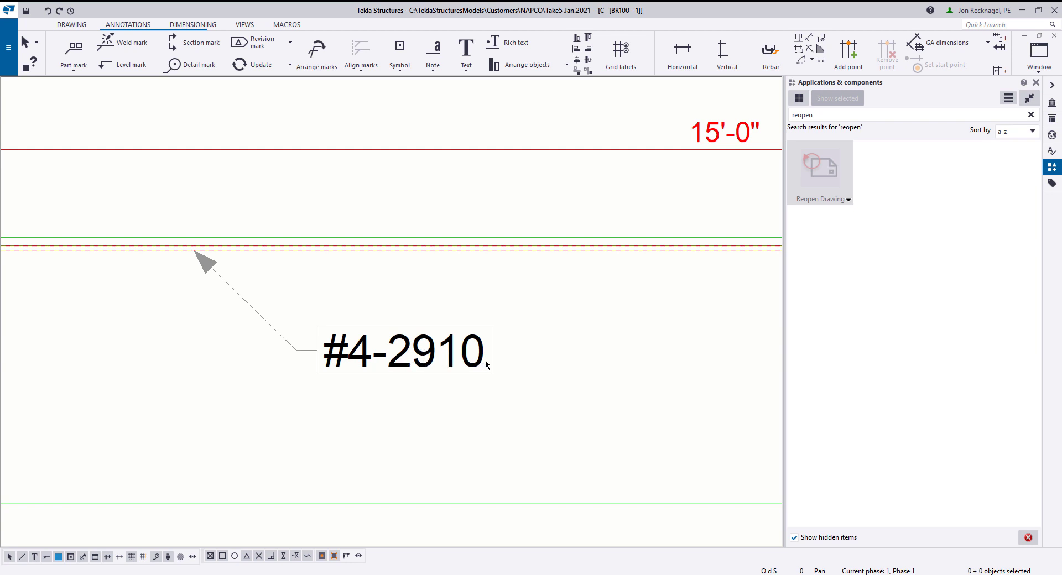
scroll(480, 362, "down", 2)
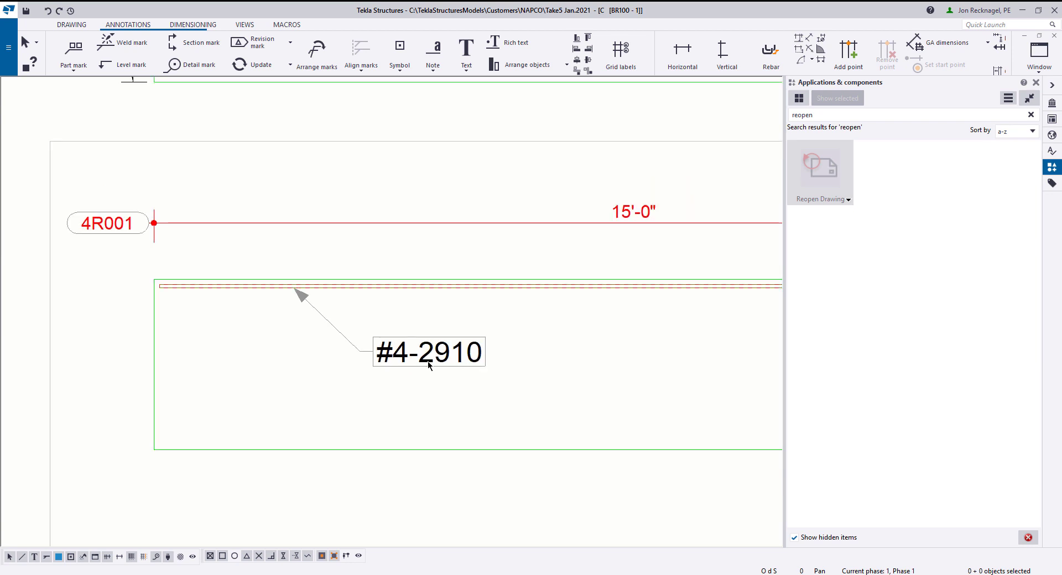
scroll(428, 364, "up", 1)
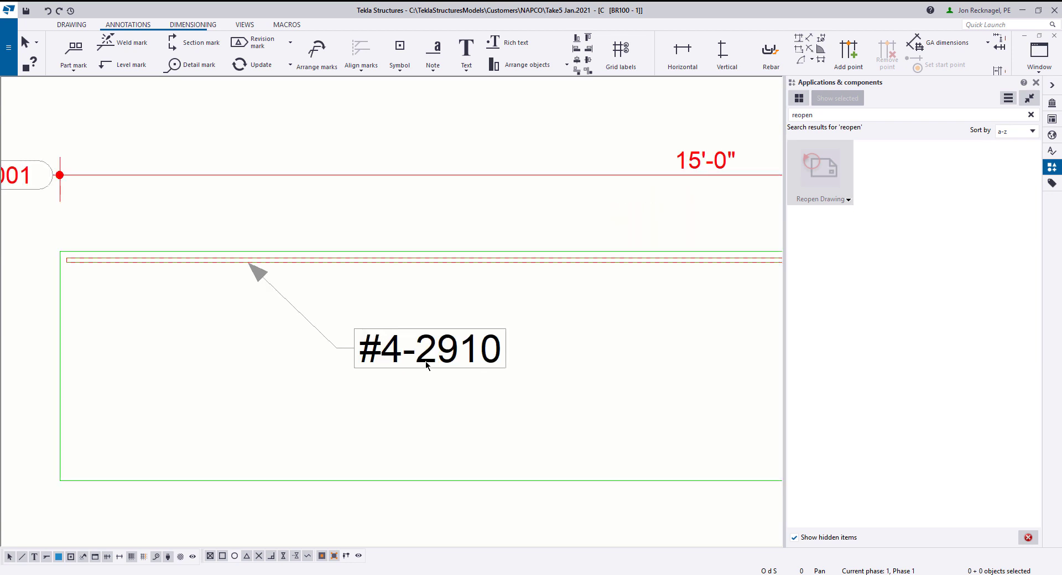
Select the new #4-2910 note and inspect its magenta text
left_click(395, 358)
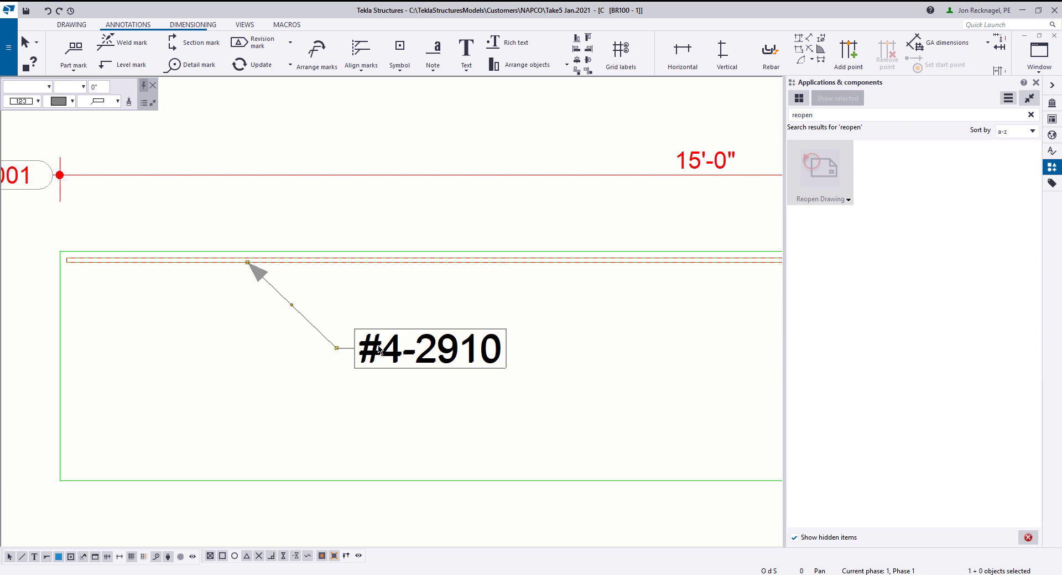
scroll(373, 354, "down", 1)
scroll(373, 354, "down", 2)
scroll(505, 223, "up", 3)
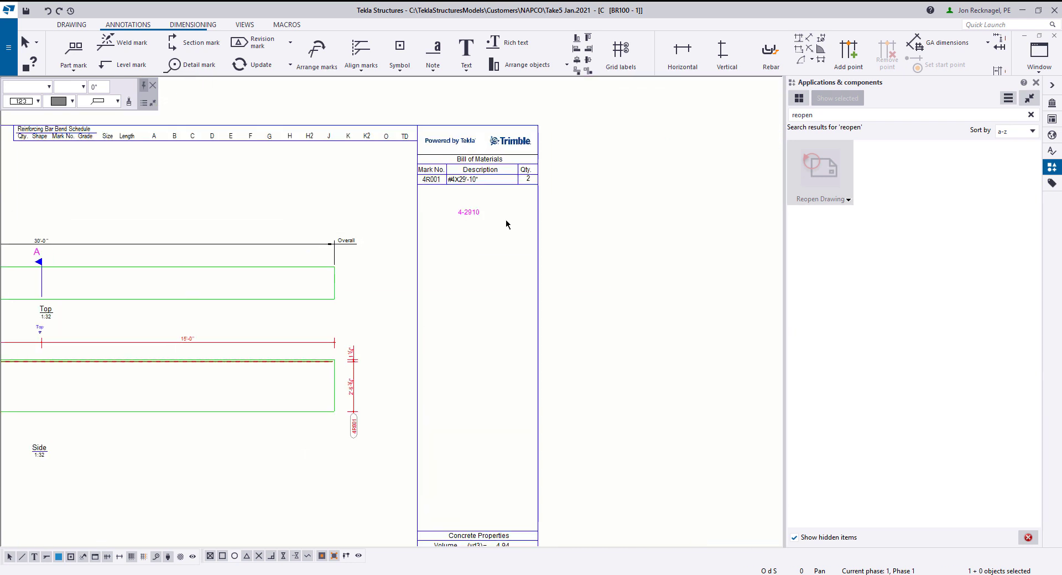
scroll(412, 224, "up", 3)
left_click(414, 221)
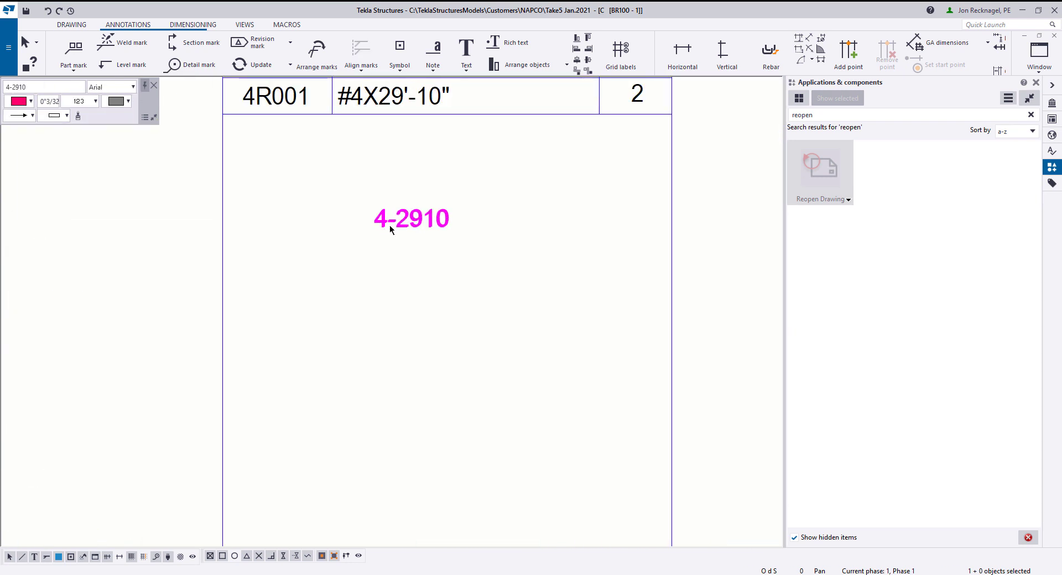
scroll(359, 353, "down", 5)
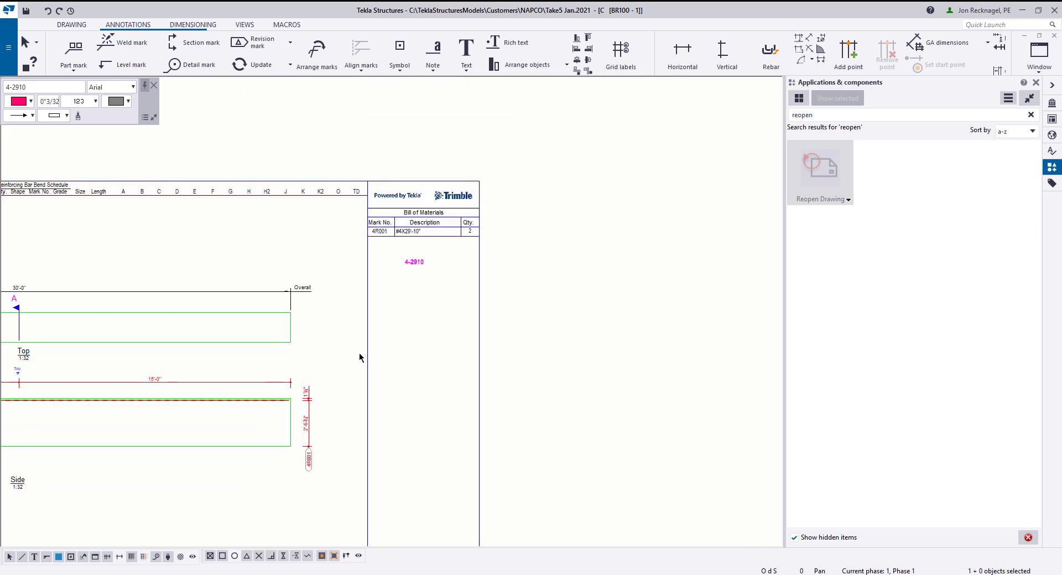
scroll(317, 336, "up", 4)
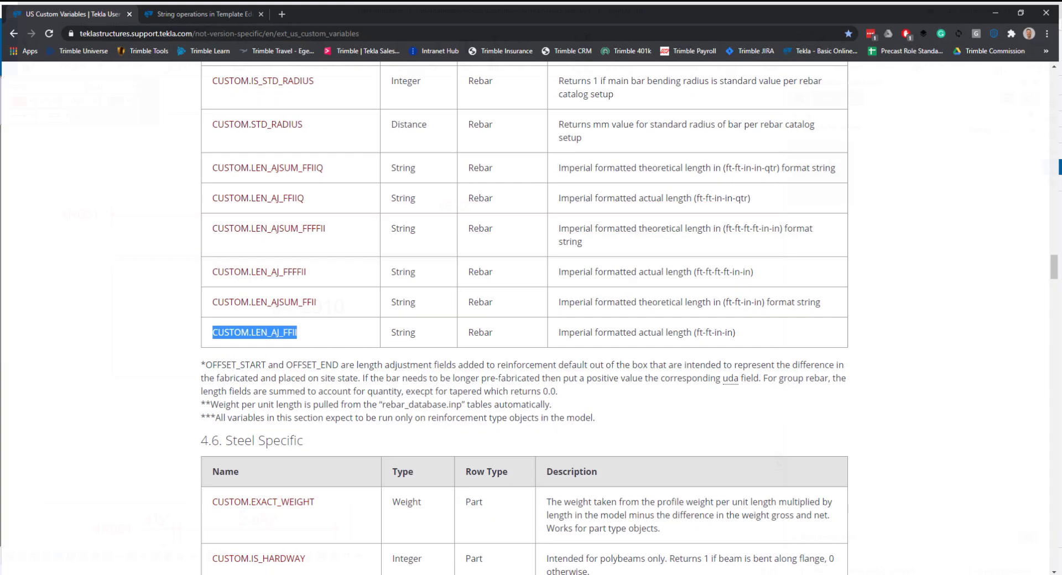
Scroll the String operations help page to the setat entry and its 'baa' example
left_click(180, 14)
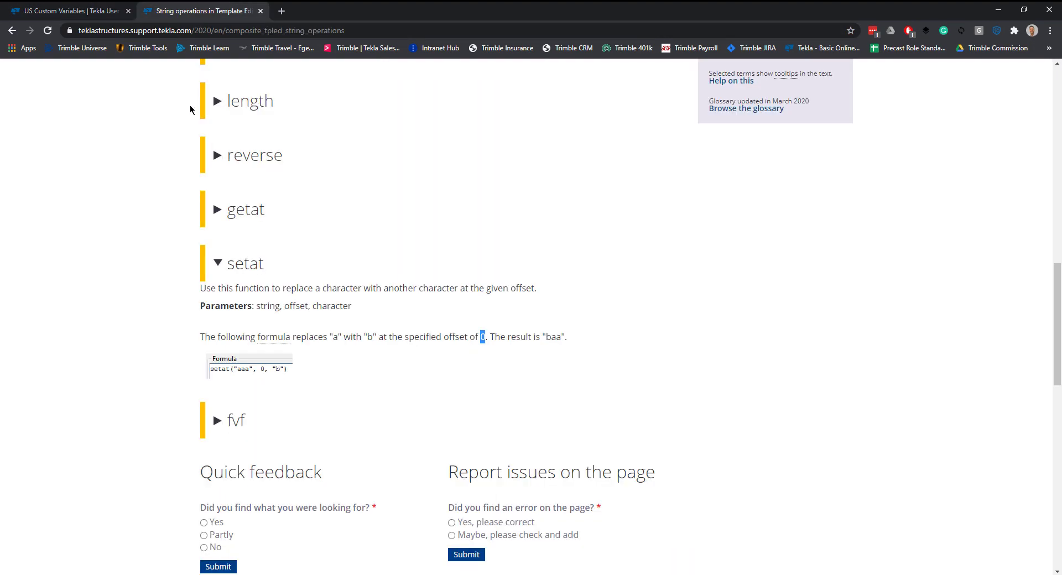
scroll(288, 253, "up", 20)
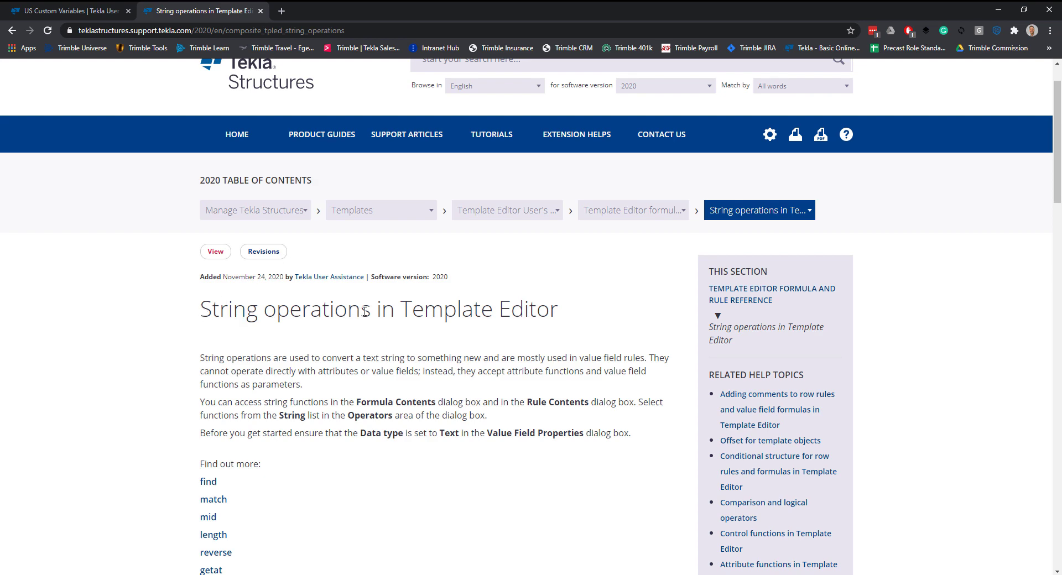
scroll(426, 313, "down", 11)
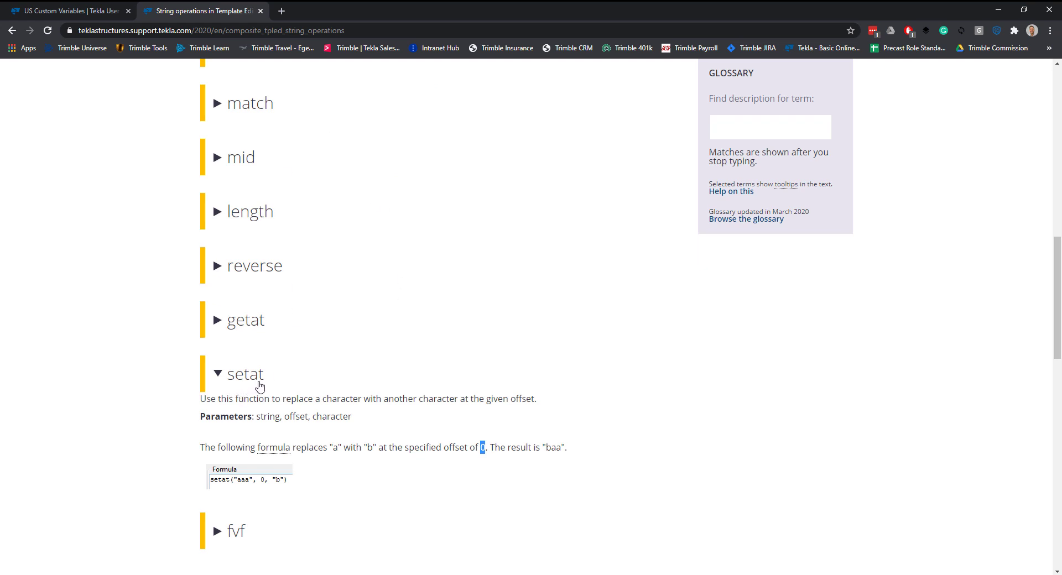
scroll(255, 404, "down", 1)
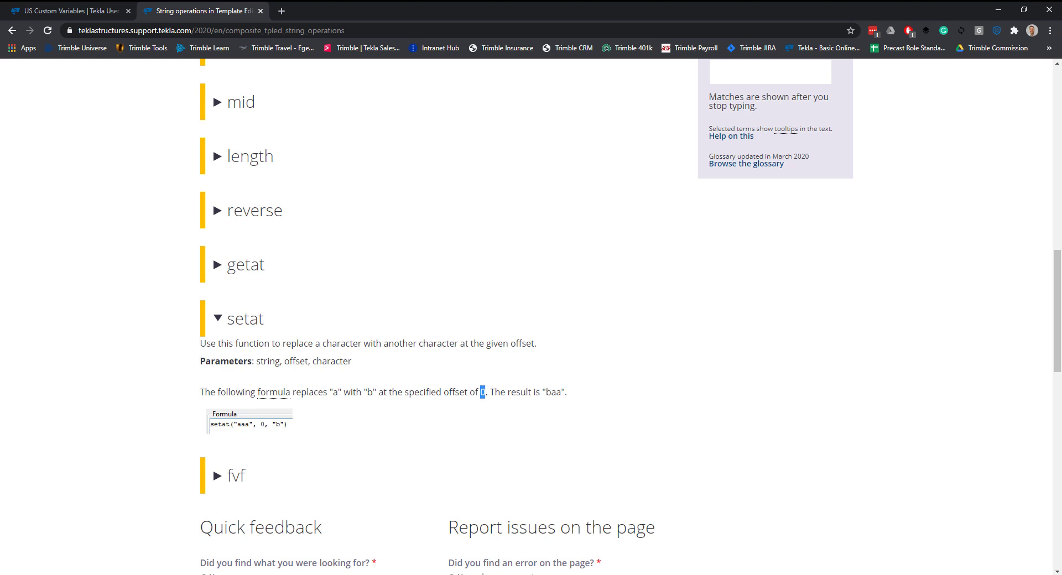
Insert the setat string function at the start of the RebarFtIn formula
mouse_move(421, 574)
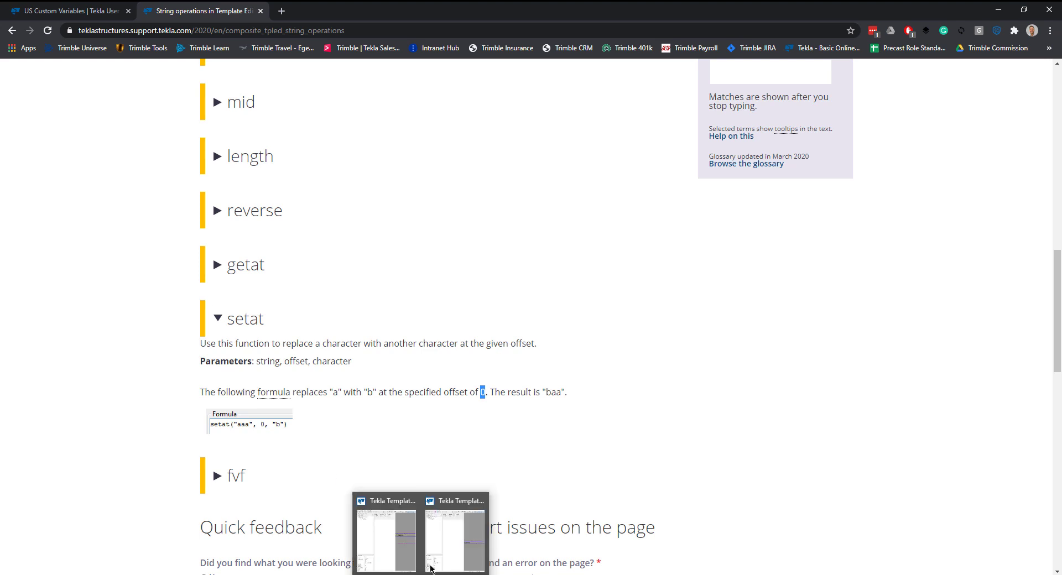
left_click(455, 539)
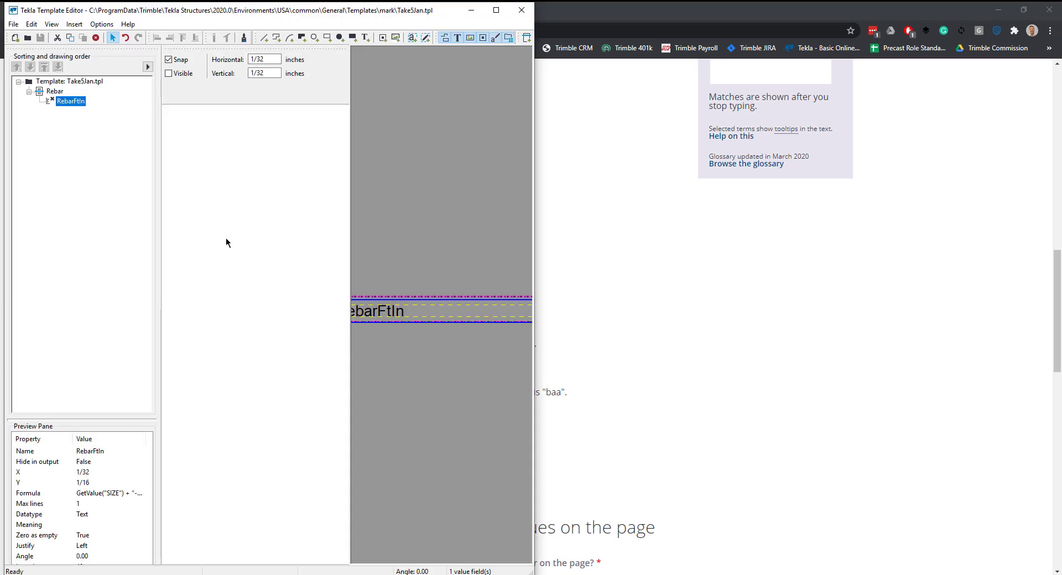
double_click(375, 318)
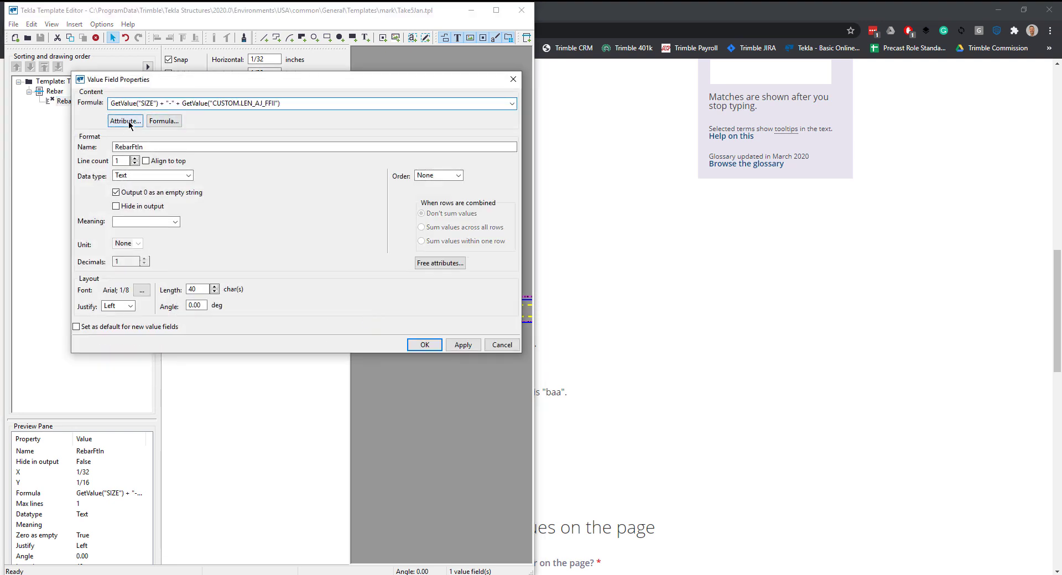
left_click(159, 121)
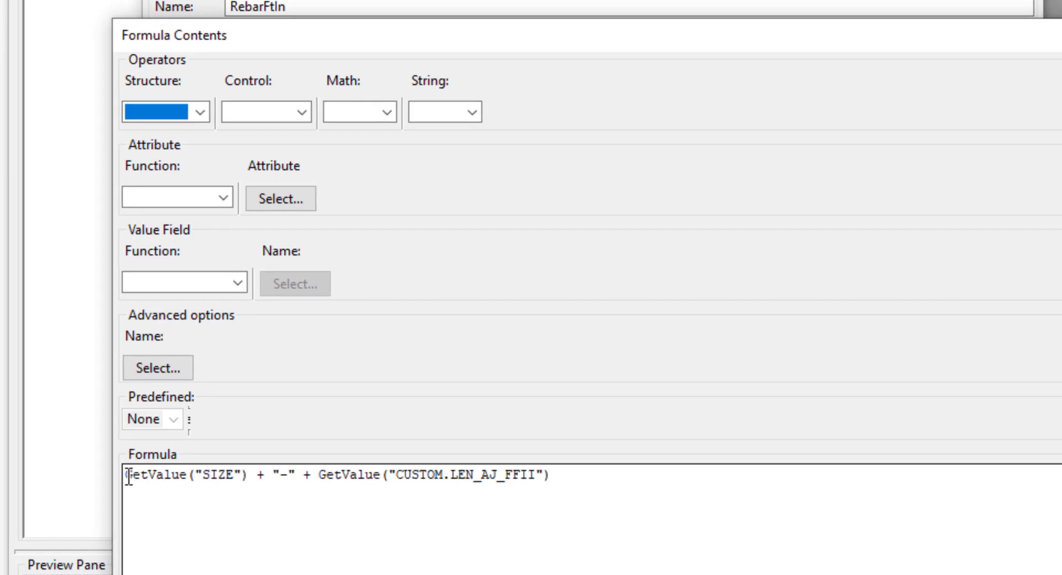
left_click(99, 437)
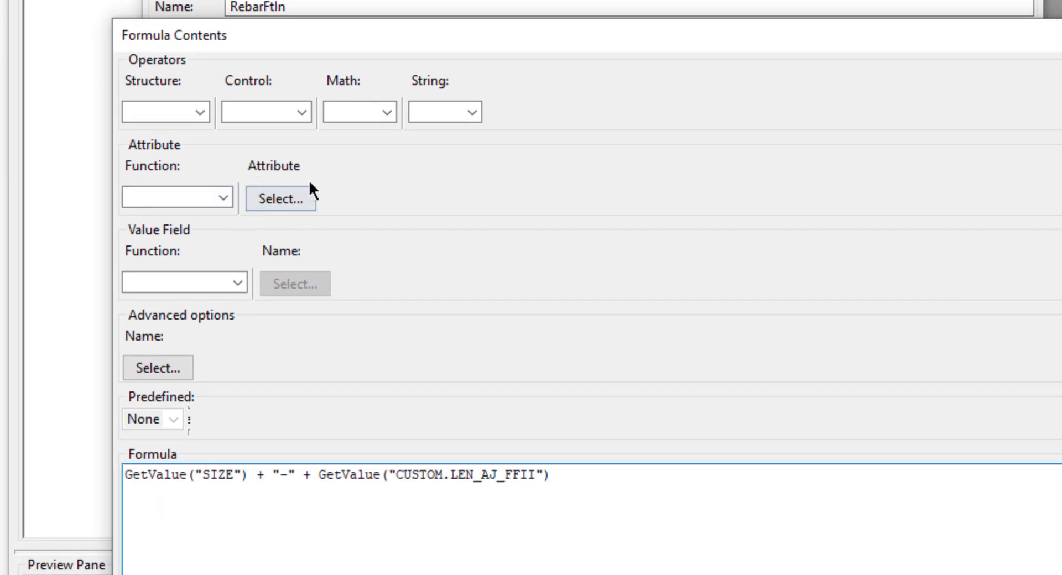
left_click(480, 111)
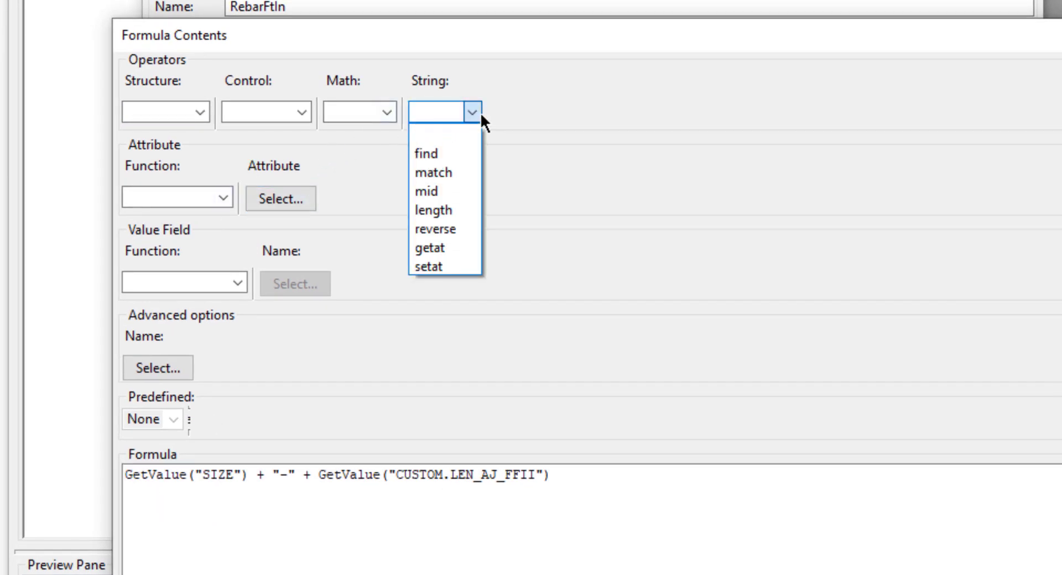
left_click(451, 264)
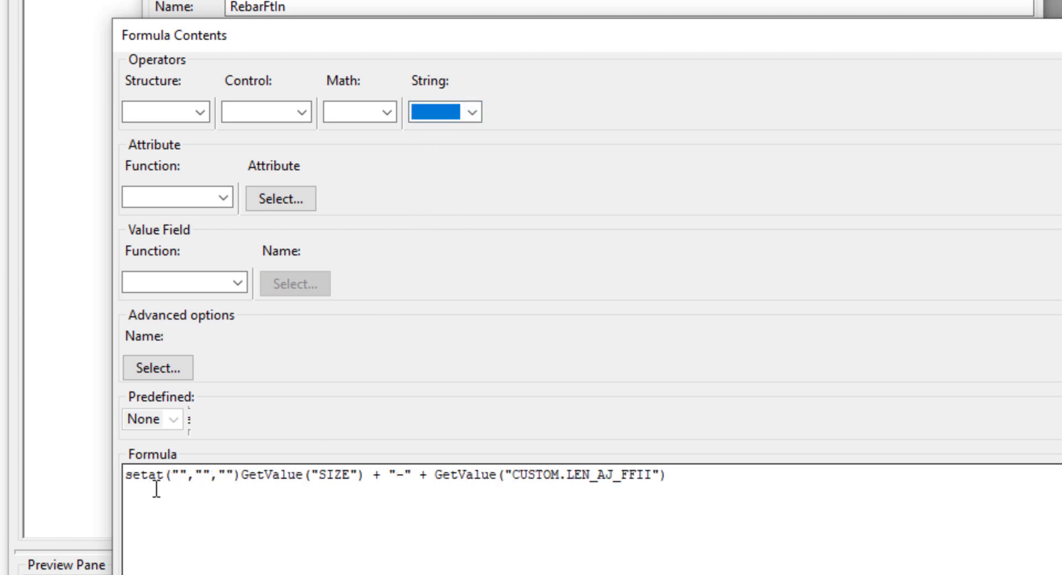
Move GetValue("SIZE") into setat as its first argument
left_click(189, 474)
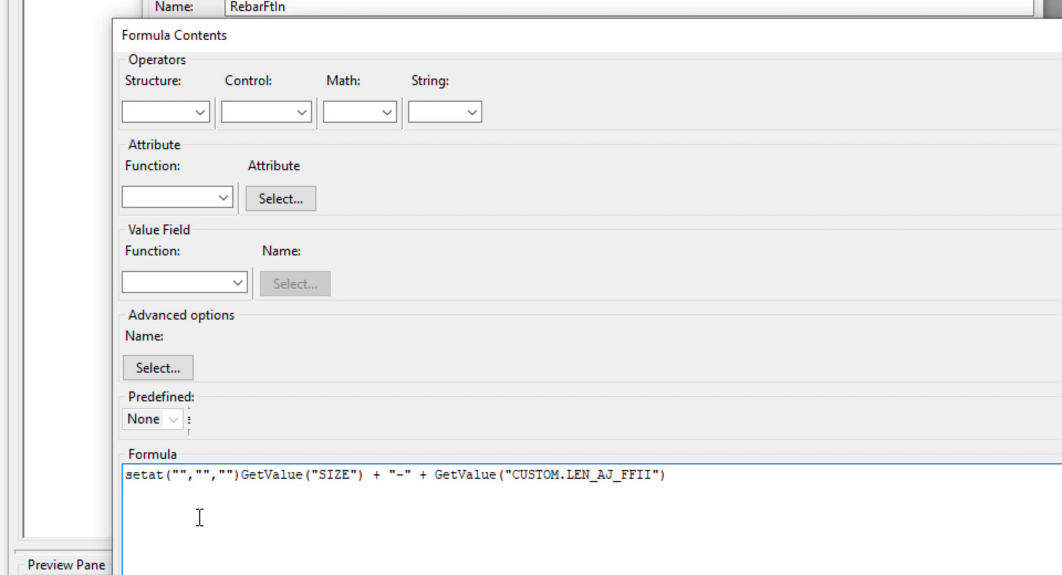
key("BackSpace")
key("BackSpace")
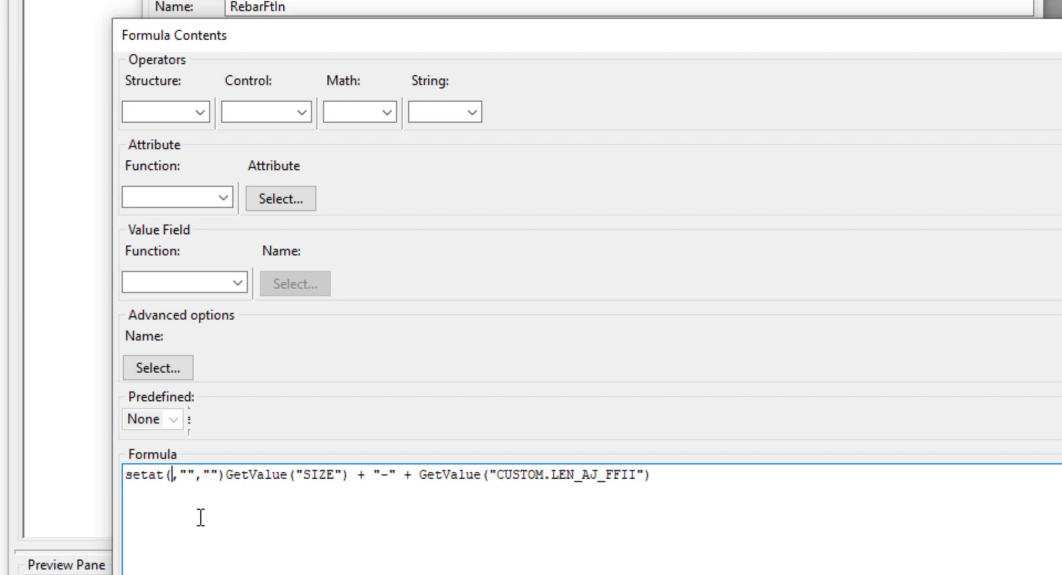
left_click(349, 474)
left_click_drag(348, 474, 224, 477)
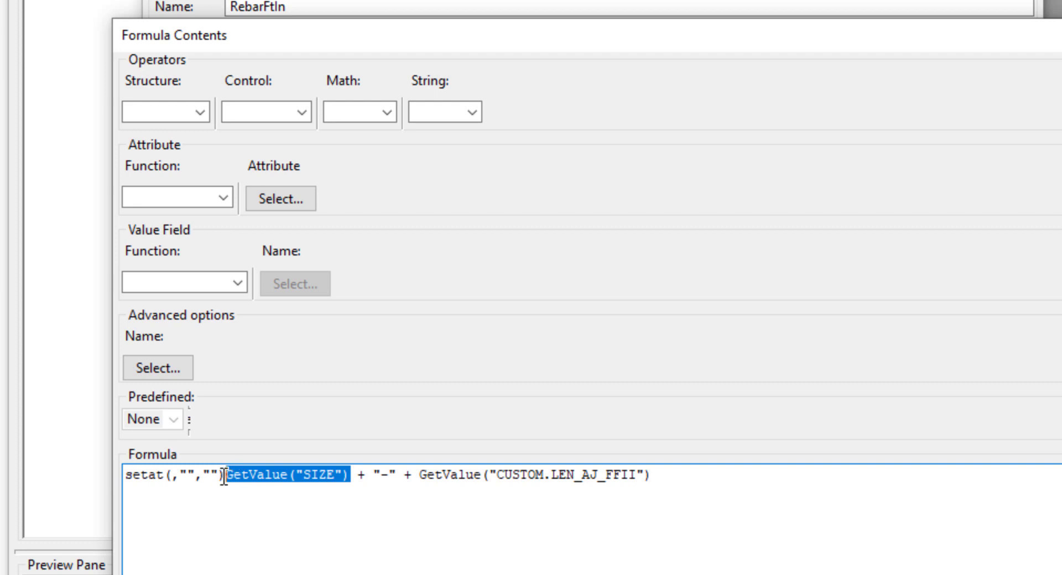
right_click(313, 474)
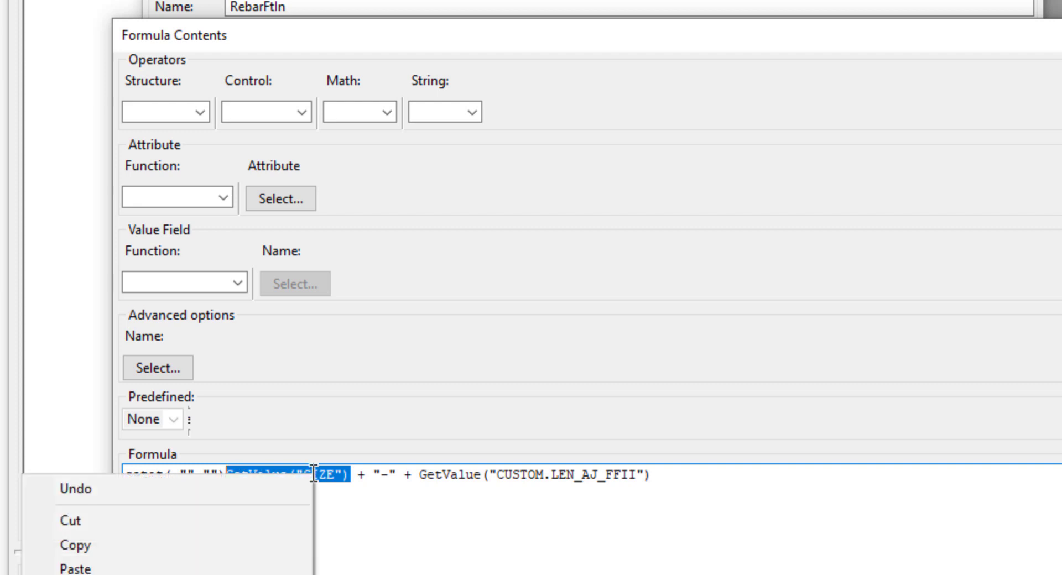
left_click(234, 519)
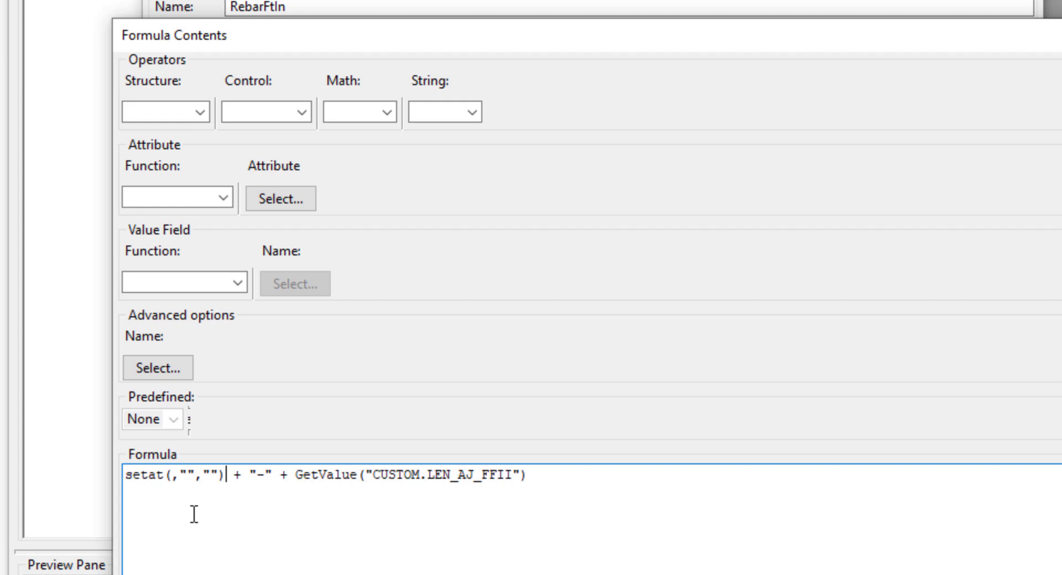
left_click(170, 475)
key("ctrl+v")
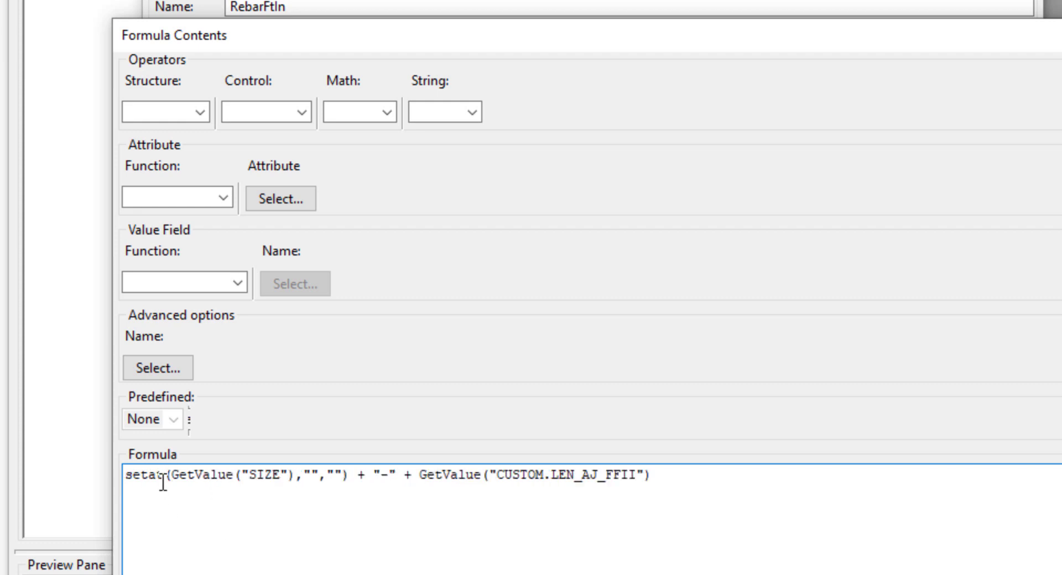
Set setat's offset to "0" with a space as replacement character, and accept the formula
left_click(308, 475)
type("0")
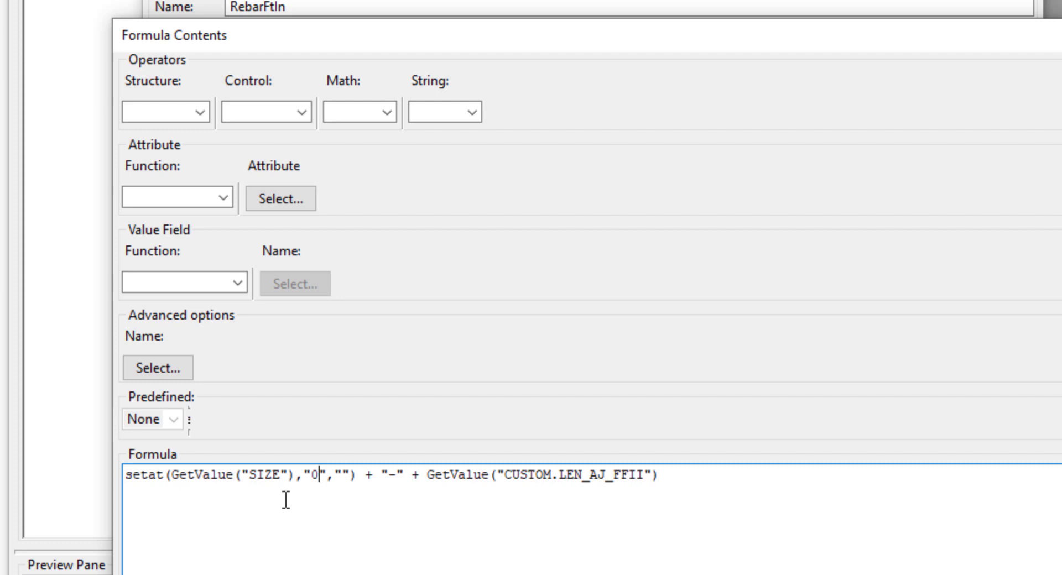
left_click(350, 479)
key("Left")
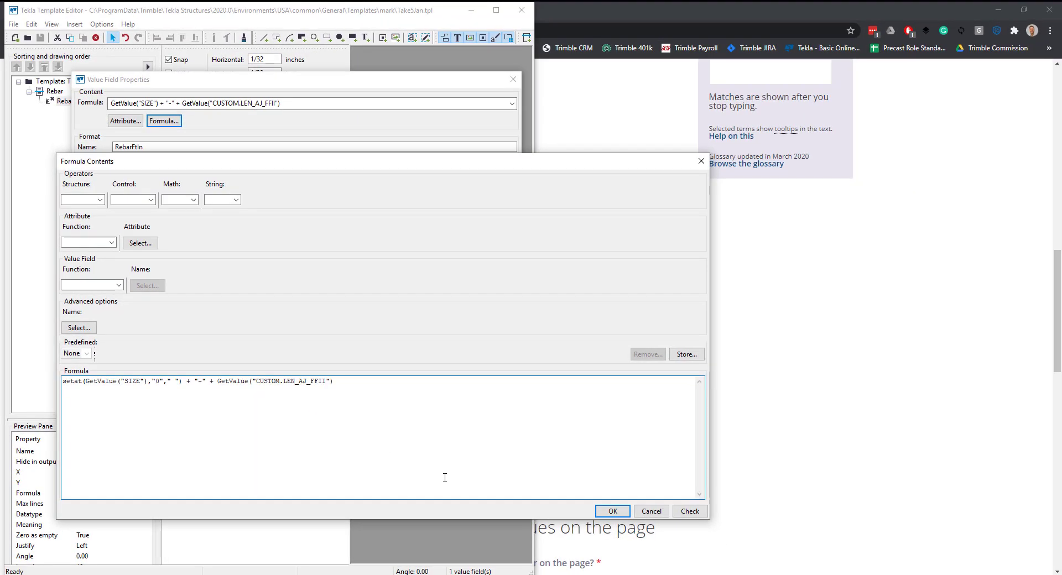
left_click(604, 509)
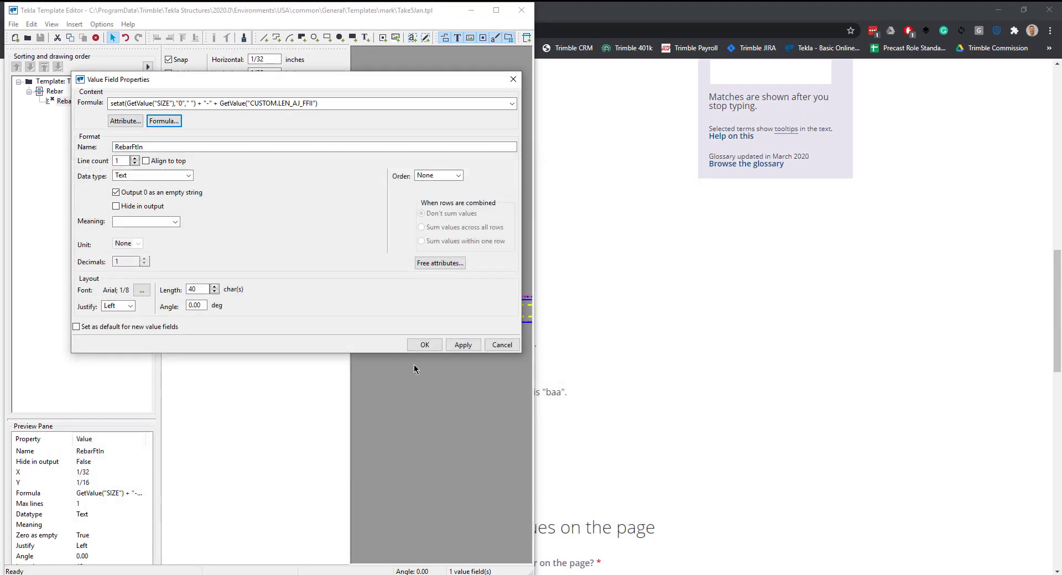
Confirm the formula, delete the #4-2910 note, and place a new rebar note reading 4-2910
left_click(422, 345)
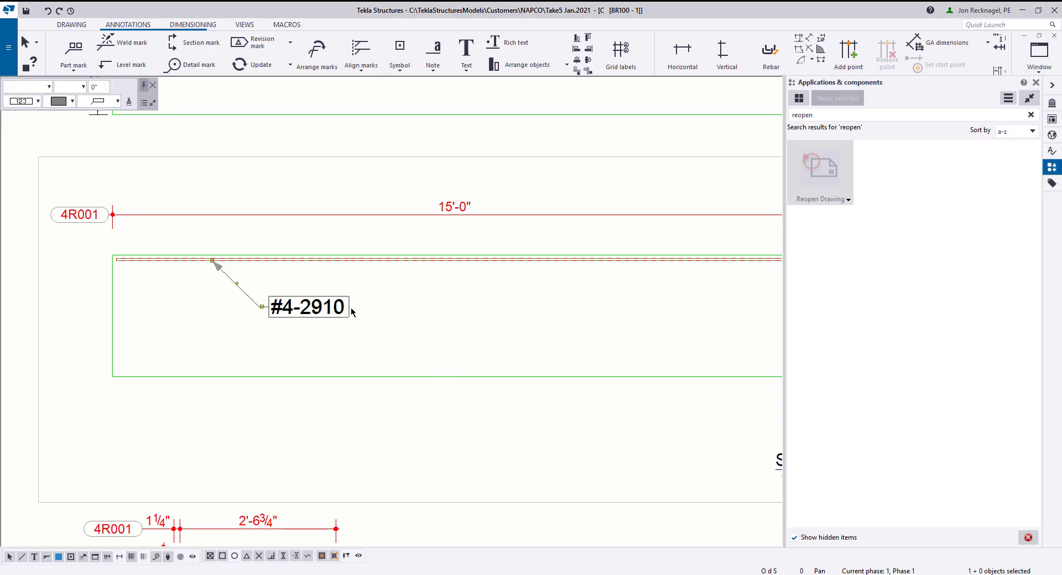
key("Delete")
left_click(433, 51)
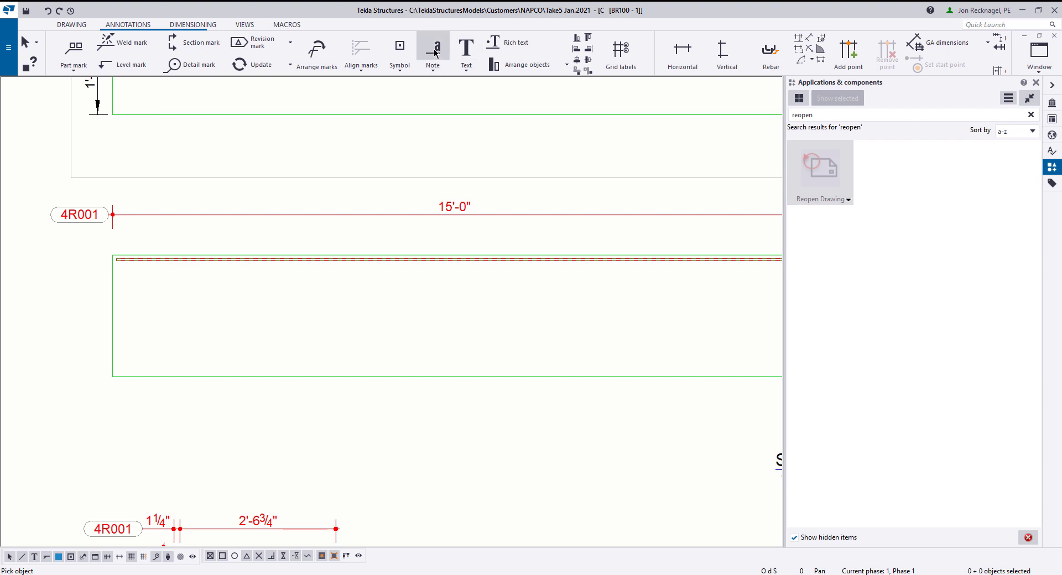
left_click(253, 260)
right_click(262, 294)
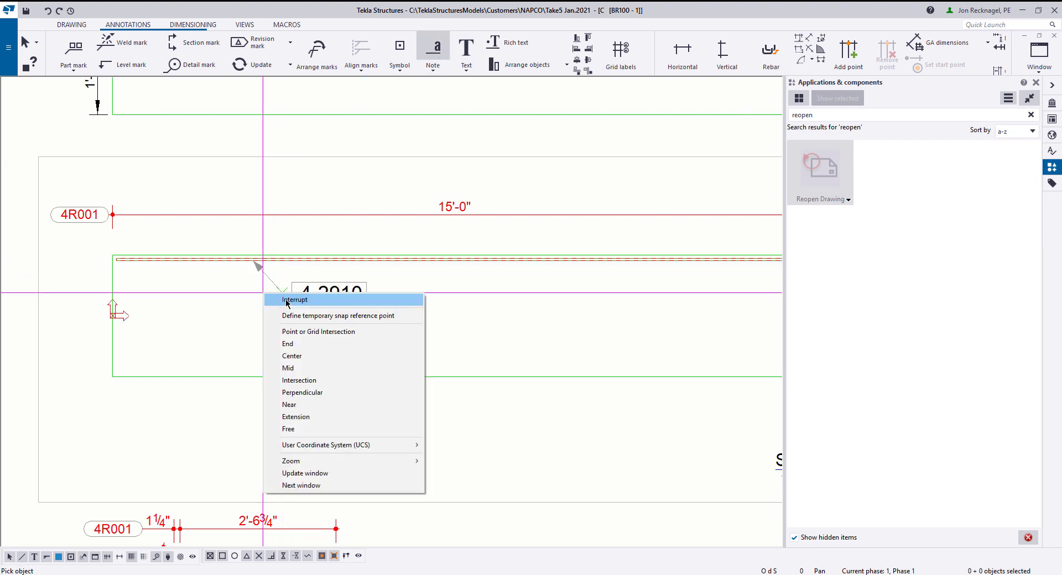
left_click(337, 299)
scroll(337, 300, "up", 2)
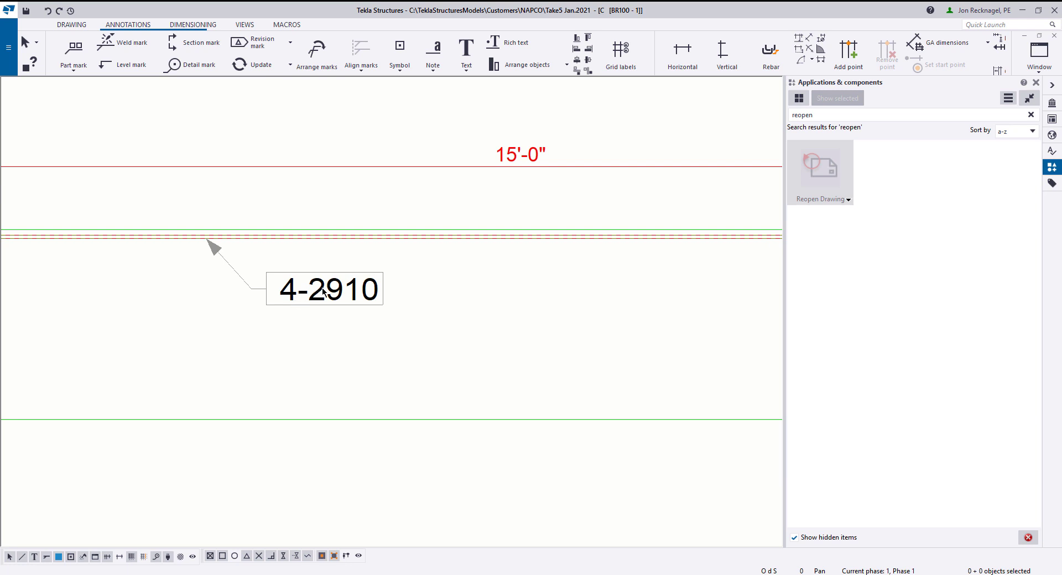
left_click(339, 298)
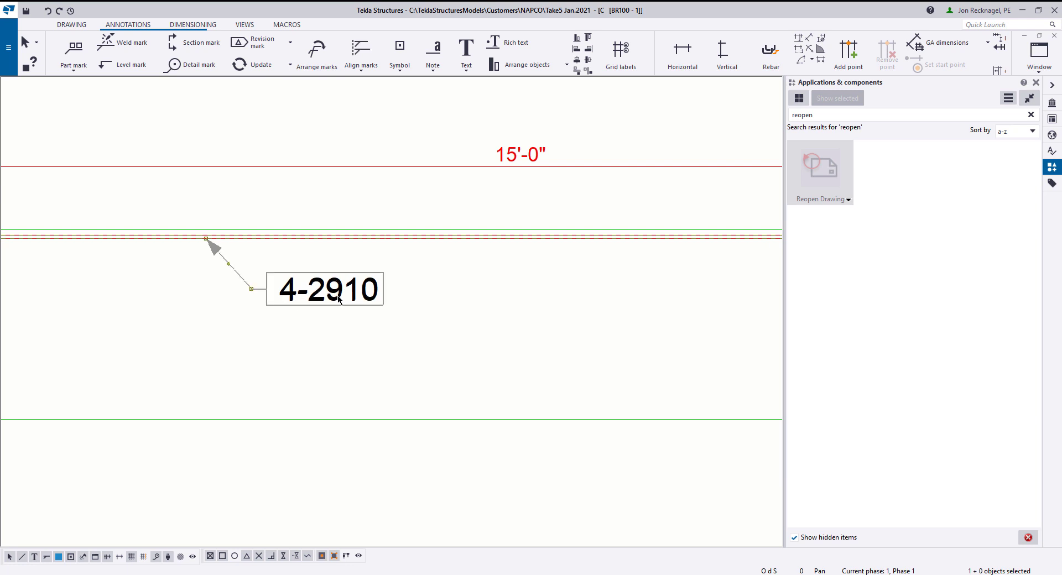
scroll(350, 241, "down", 8)
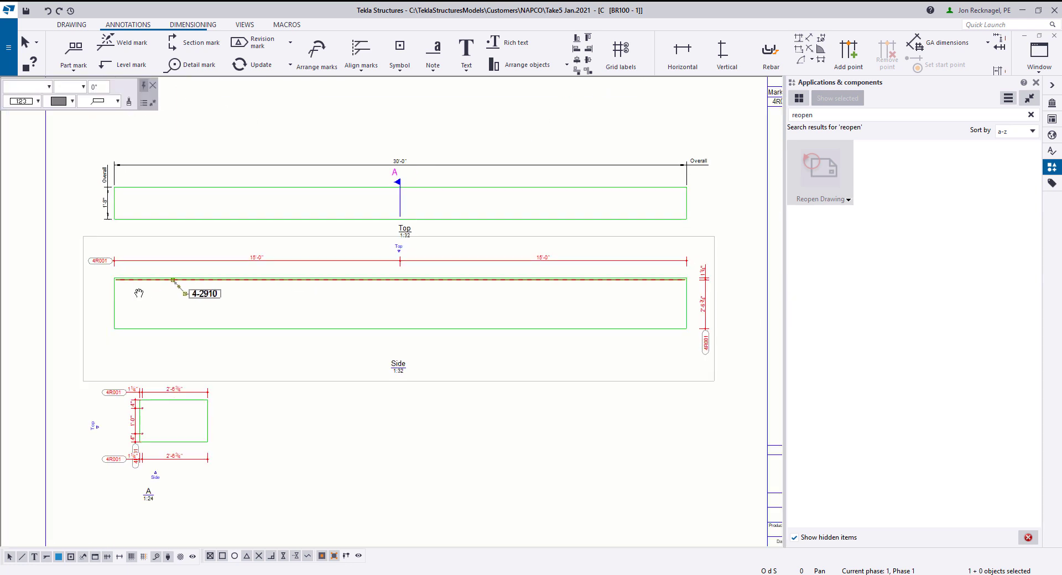
scroll(500, 171, "up", 4)
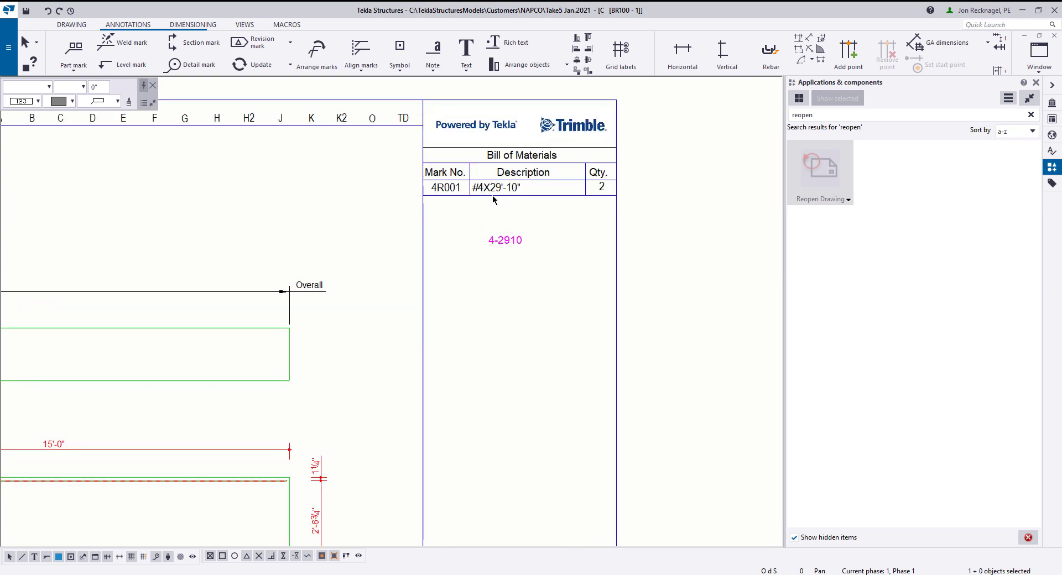
scroll(493, 195, "down", 4)
scroll(327, 386, "up", 3)
mouse_move(327, 387)
middle_mouse_down()
mouse_move(306, 403)
mouse_move(535, 404)
middle_mouse_up()
scroll(183, 329, "up", 2)
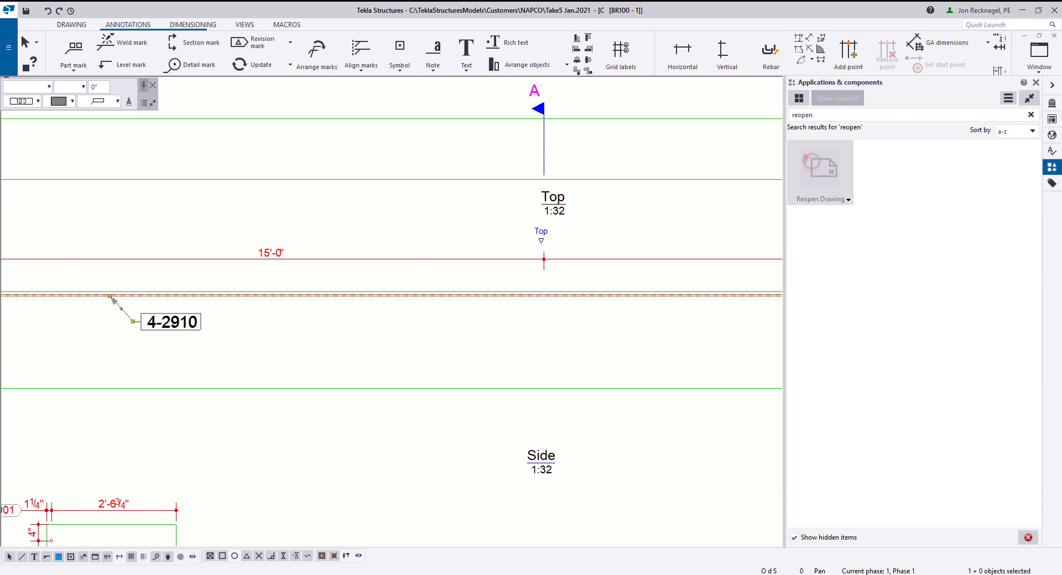
mouse_move(367, 574)
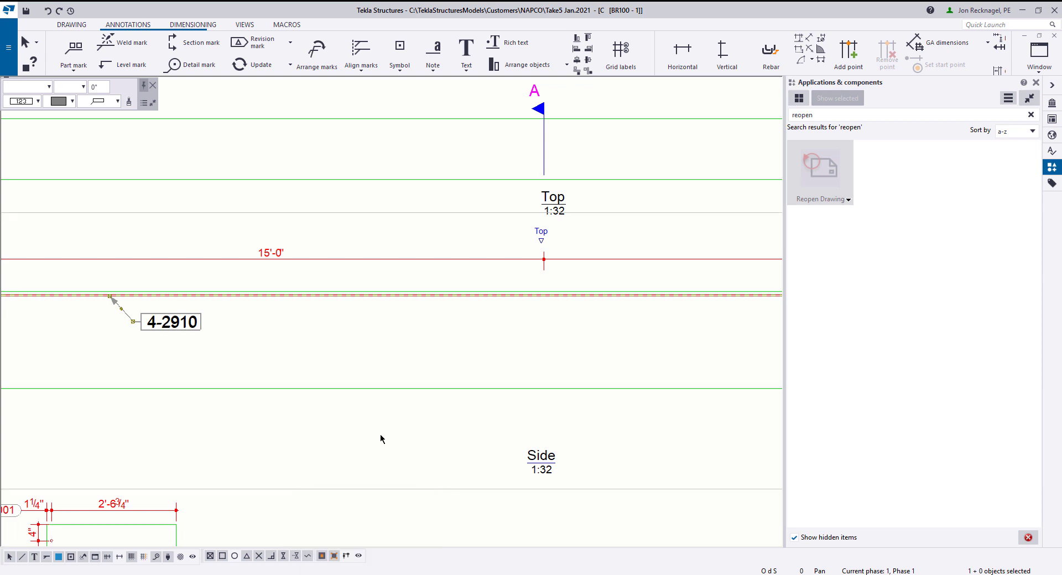